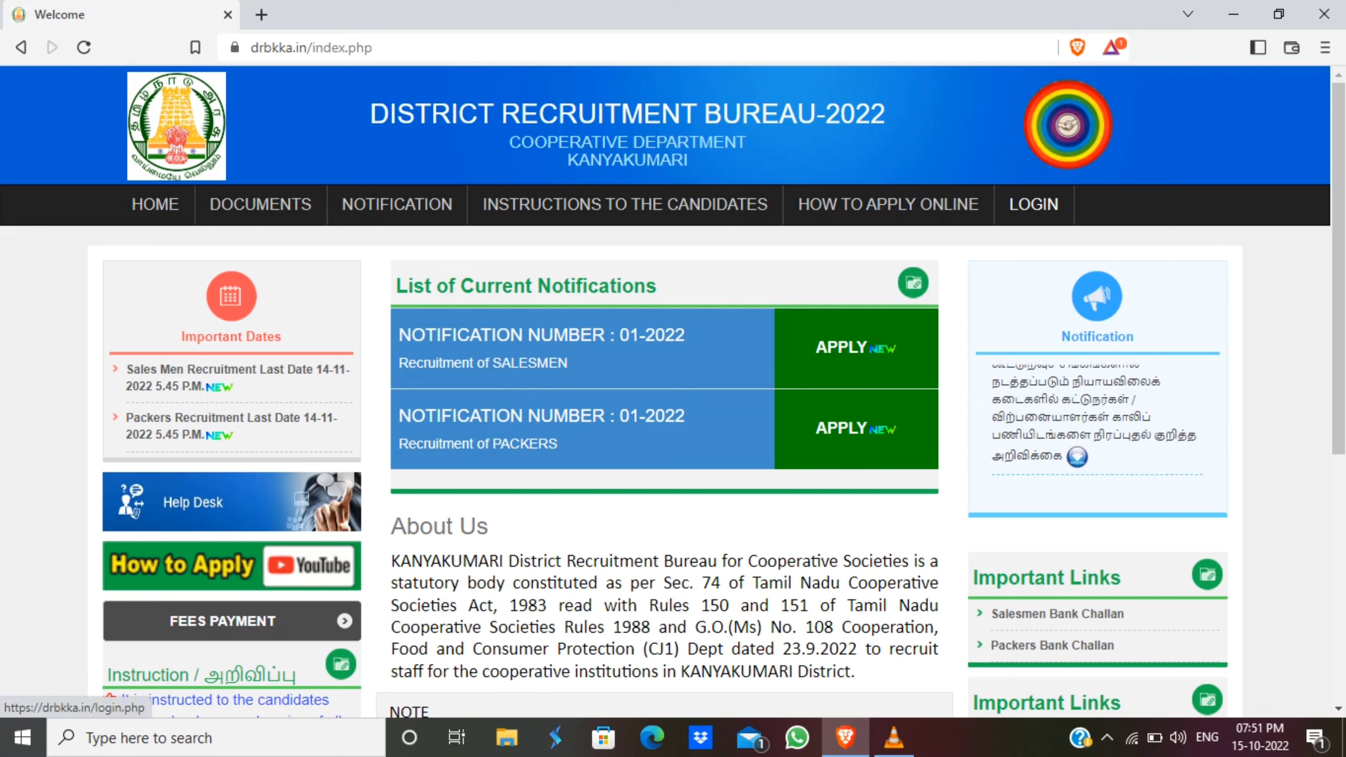
Open how_to_Apply.pdf from the How to Apply Online link in a background tab.
{"action": "middle_click", "coordinate": [232, 565]}
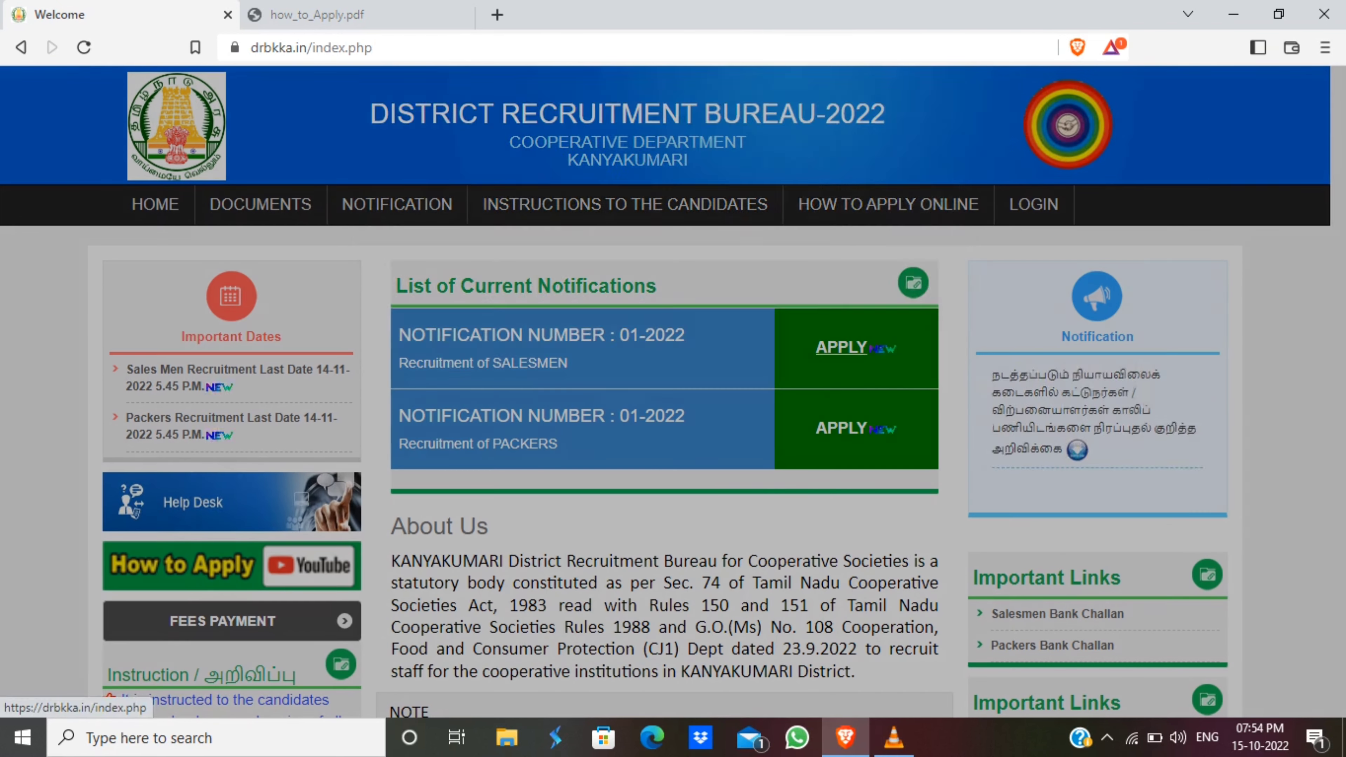
Start the Salesmen recruitment application to bring up the examination-fee payment choices.
{"action": "left_click", "coordinate": [841, 348]}
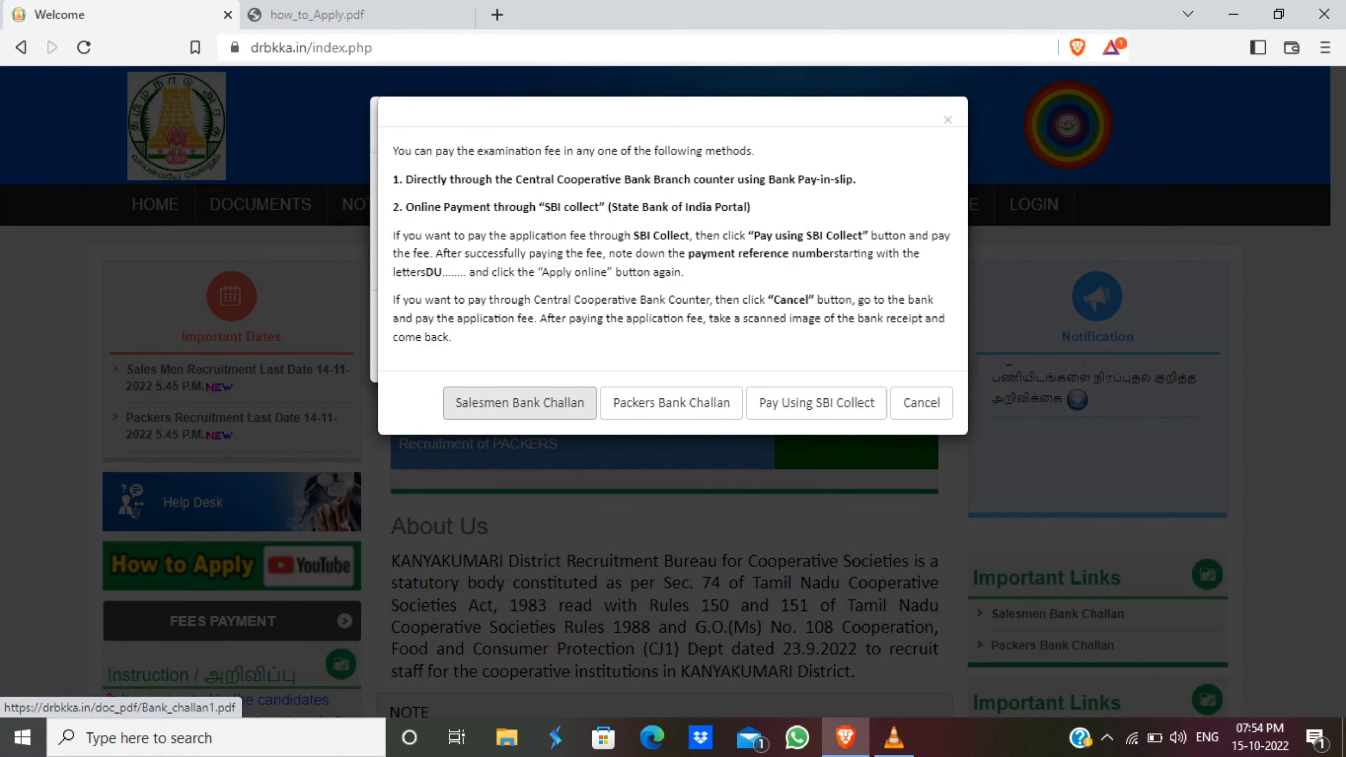
Choose SBI Collect for the fee, accept its terms and proceed to institution selection.
{"action": "left_click", "coordinate": [816, 403]}
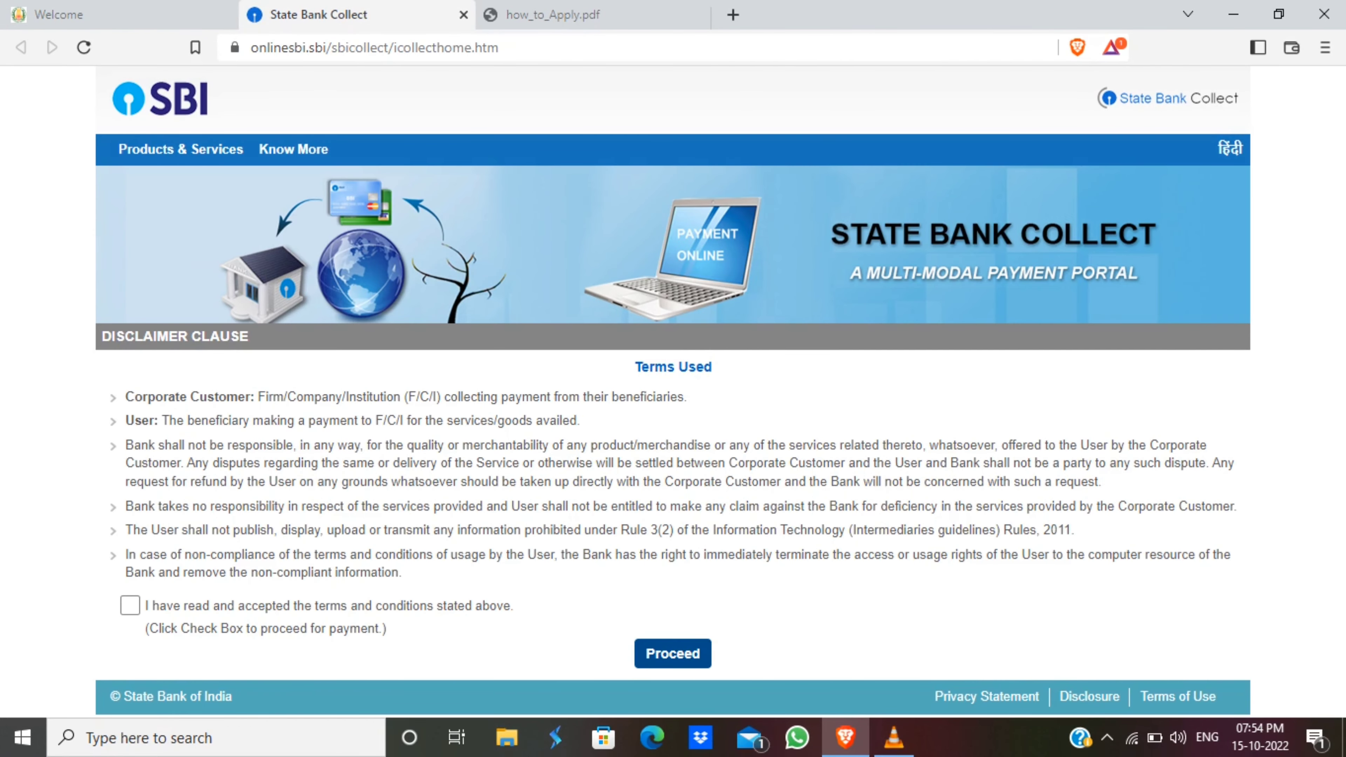
{"action": "left_click", "coordinate": [130, 605]}
{"action": "left_click", "coordinate": [672, 653]}
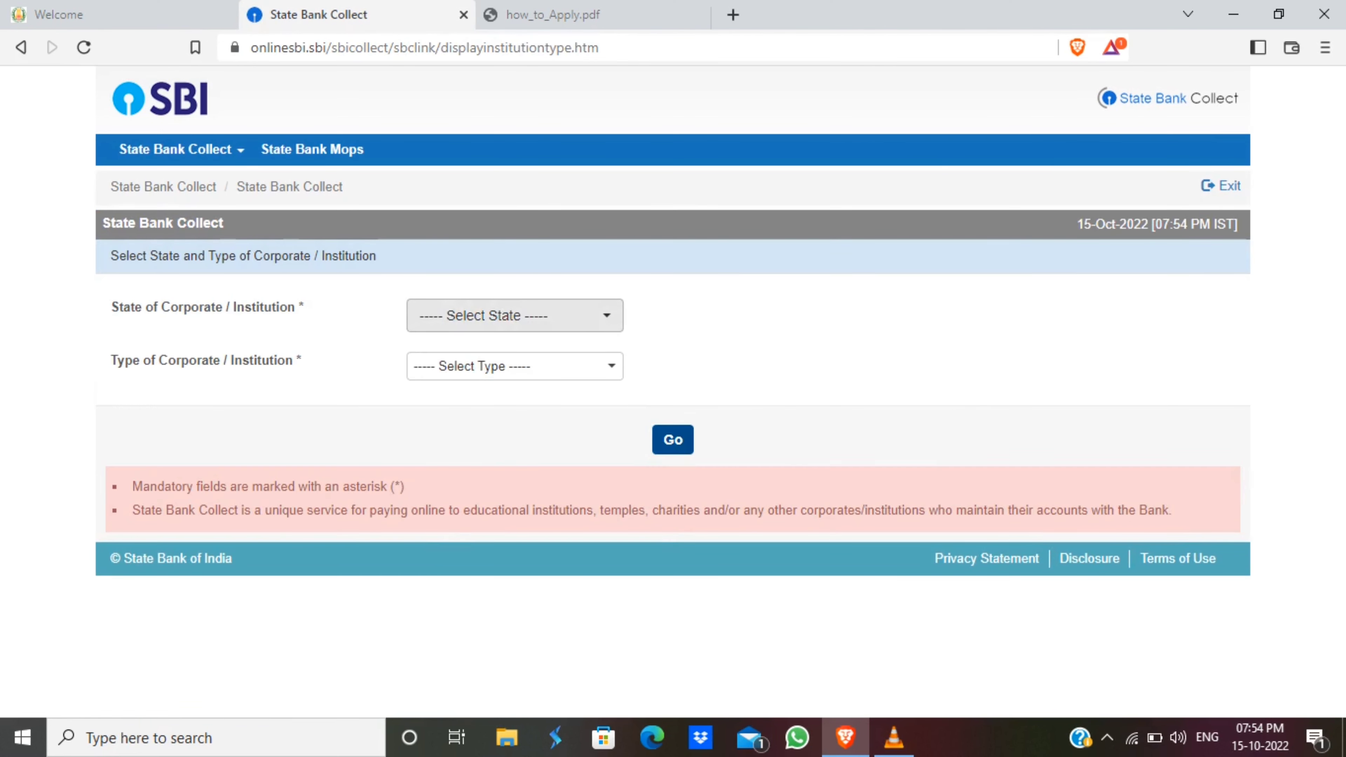
Select Tamil Nadu, type Recruitment, and District Recruitment Bureau Kanyakumari as recruitment name.
{"action": "left_click", "coordinate": [514, 315]}
{"action": "type", "text": "tamil"}
{"action": "key", "text": "Return"}
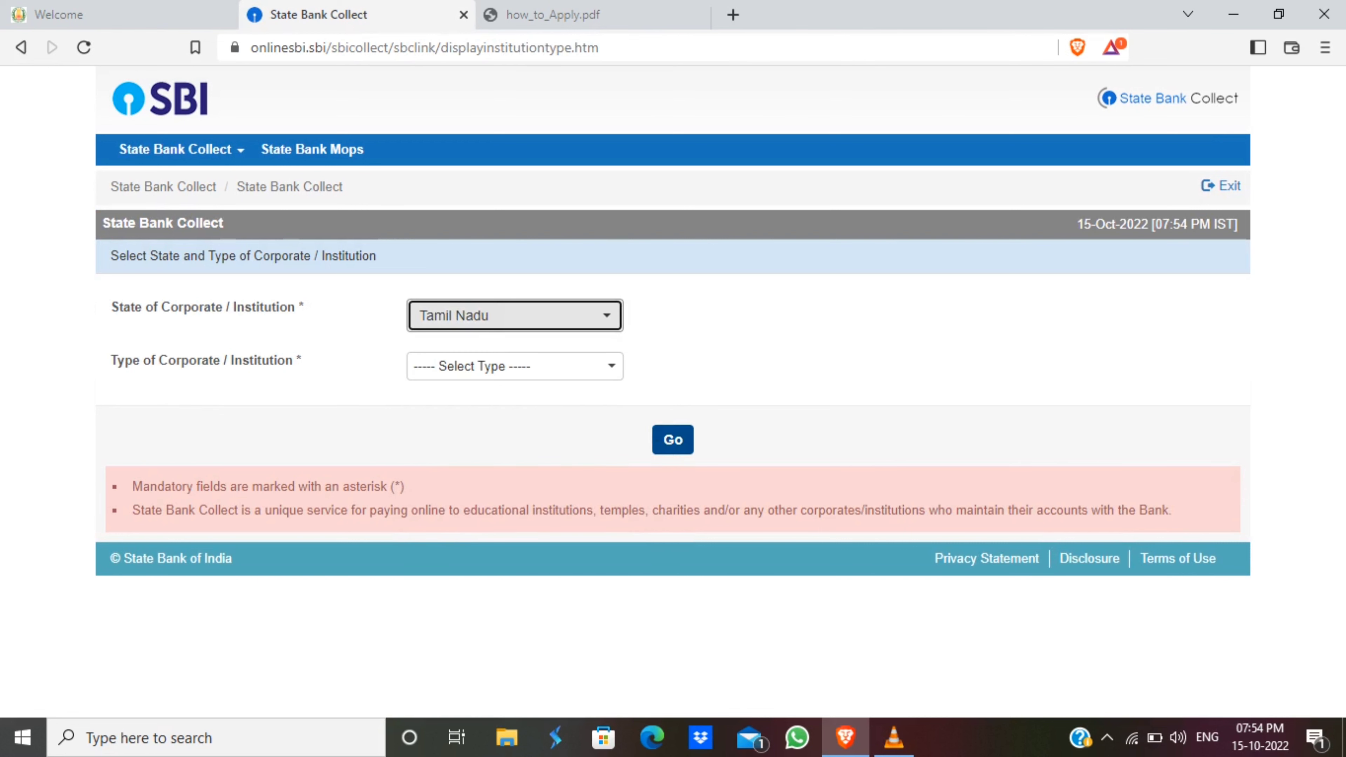
{"action": "left_click", "coordinate": [514, 366]}
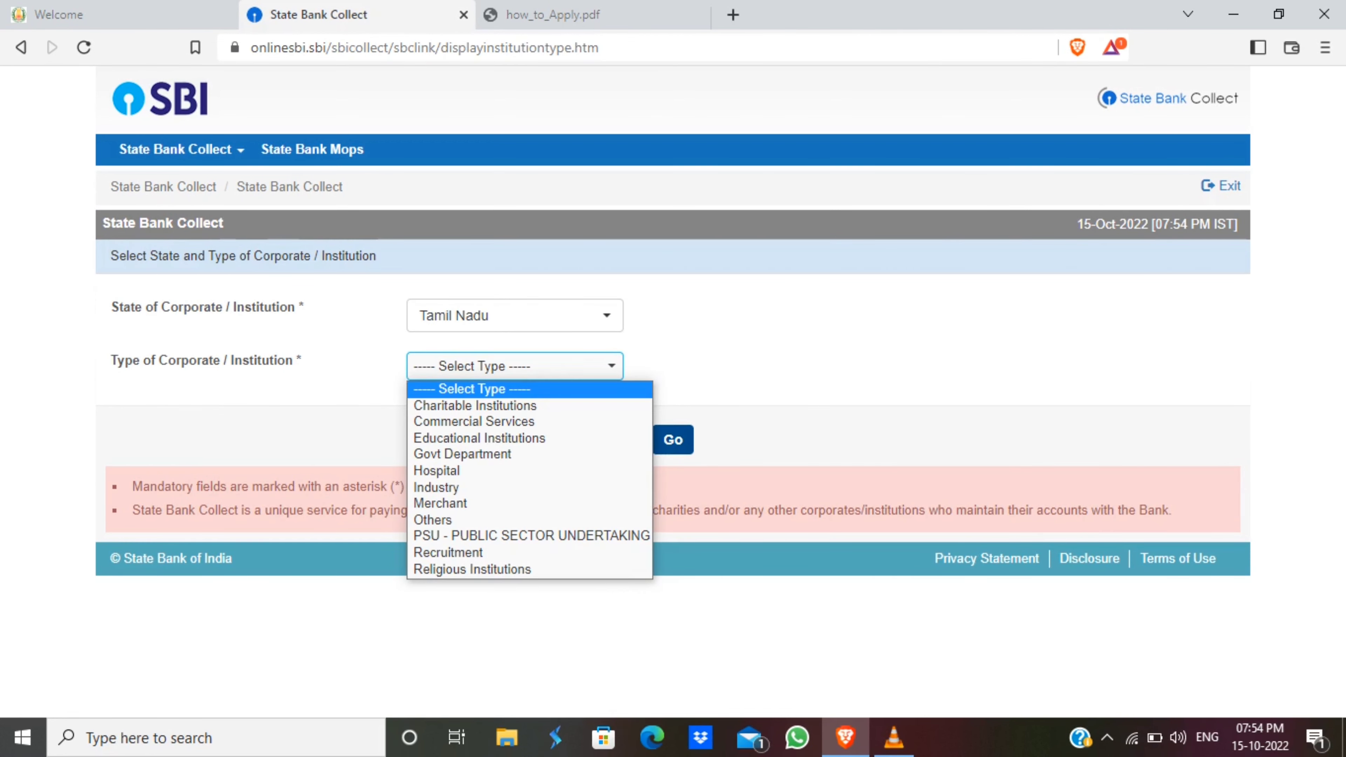
{"action": "key", "text": "r"}
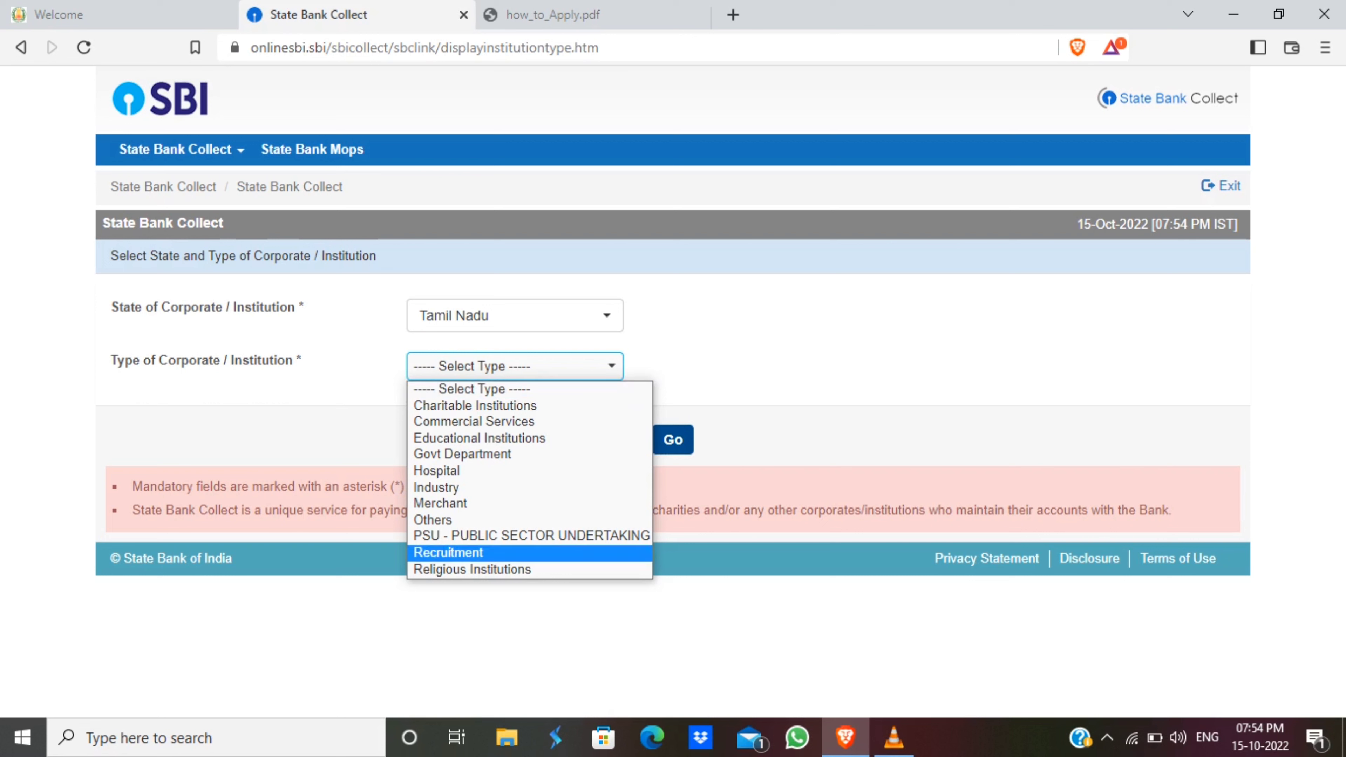
{"action": "key", "text": "Return"}
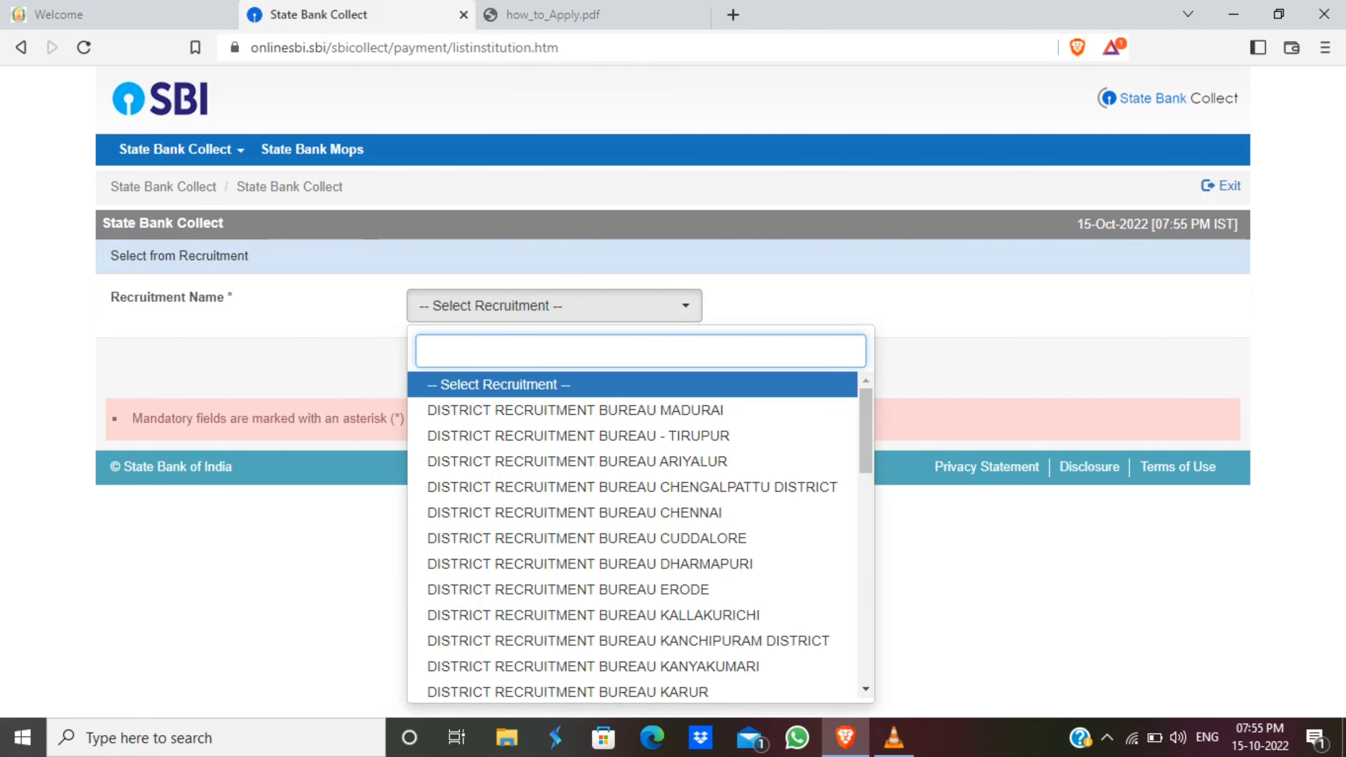
{"action": "scroll", "coordinate": [636, 530], "scroll_direction": "down", "scroll_amount": 1}
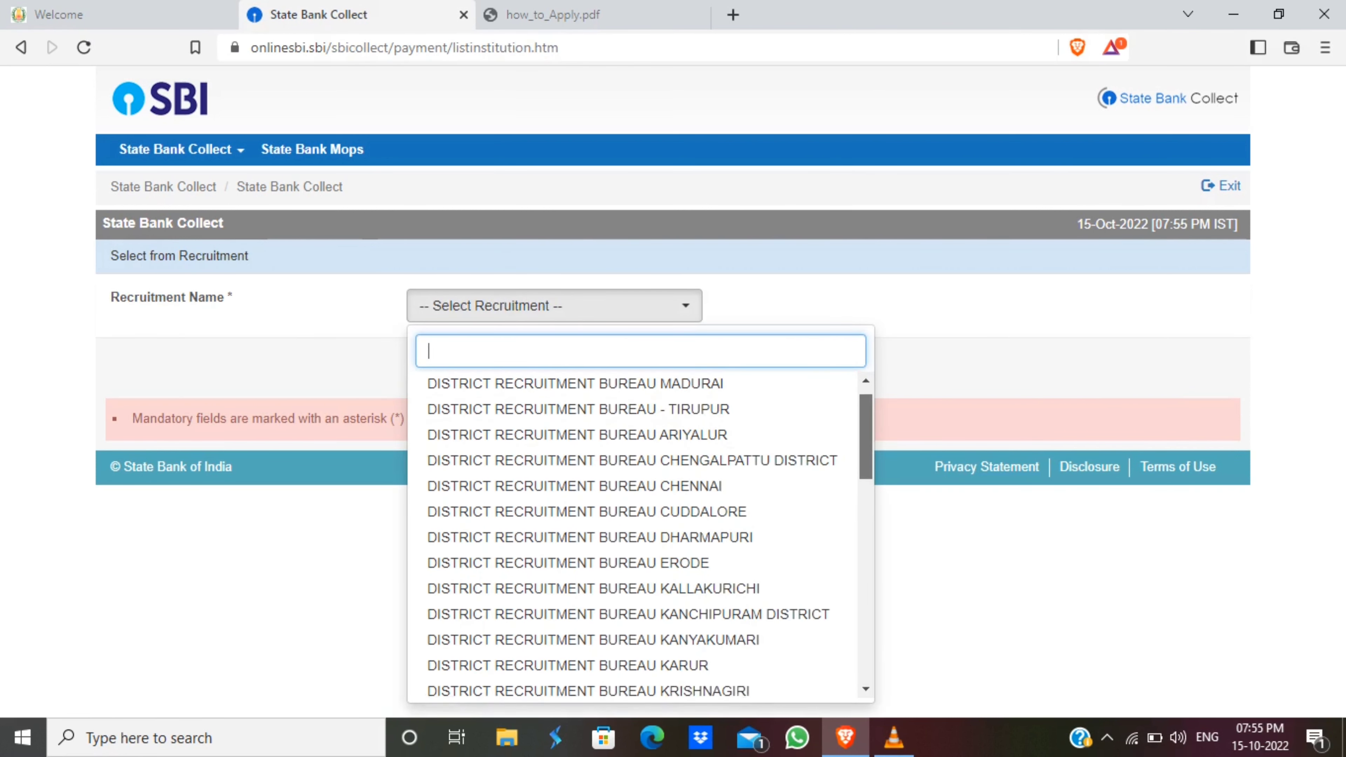
{"action": "scroll", "coordinate": [636, 530], "scroll_direction": "down", "scroll_amount": 1}
{"action": "scroll", "coordinate": [636, 530], "scroll_direction": "down", "scroll_amount": 1}
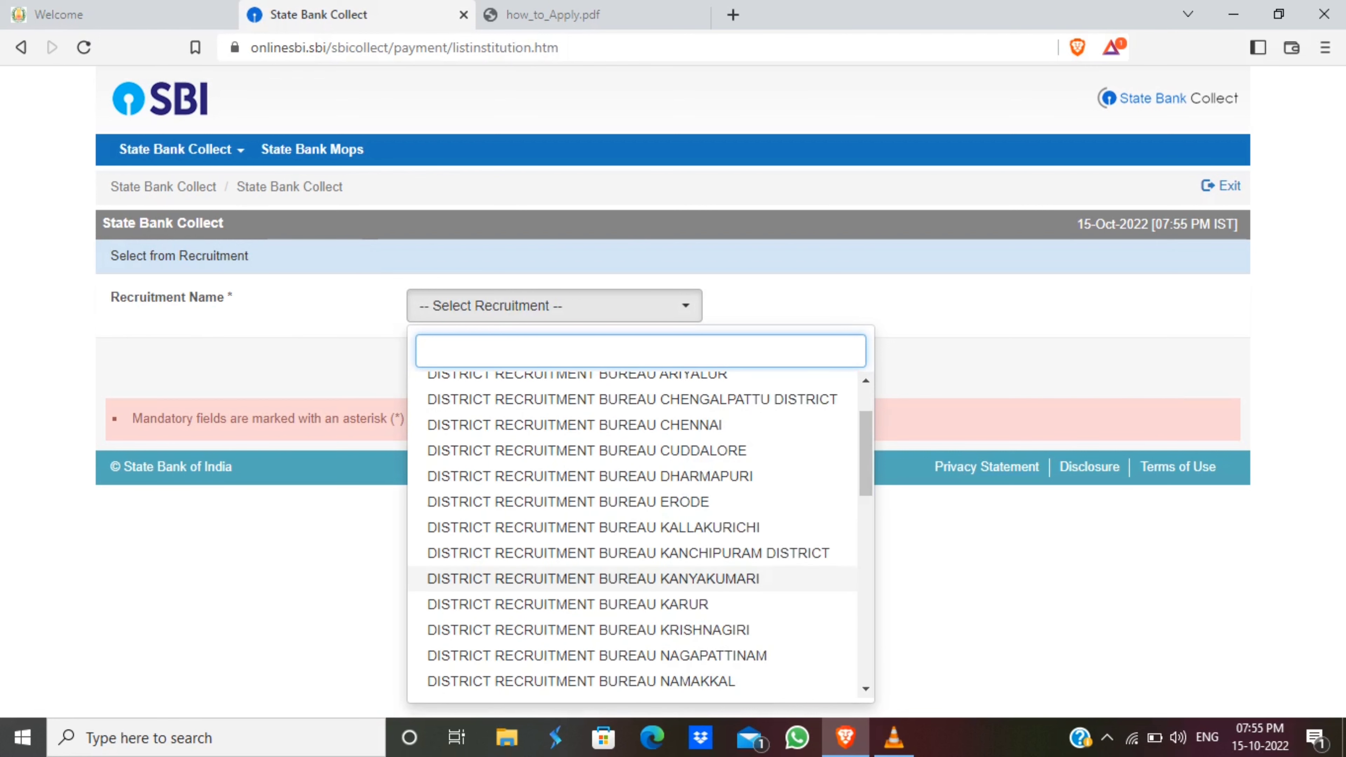
{"action": "left_click", "coordinate": [592, 582]}
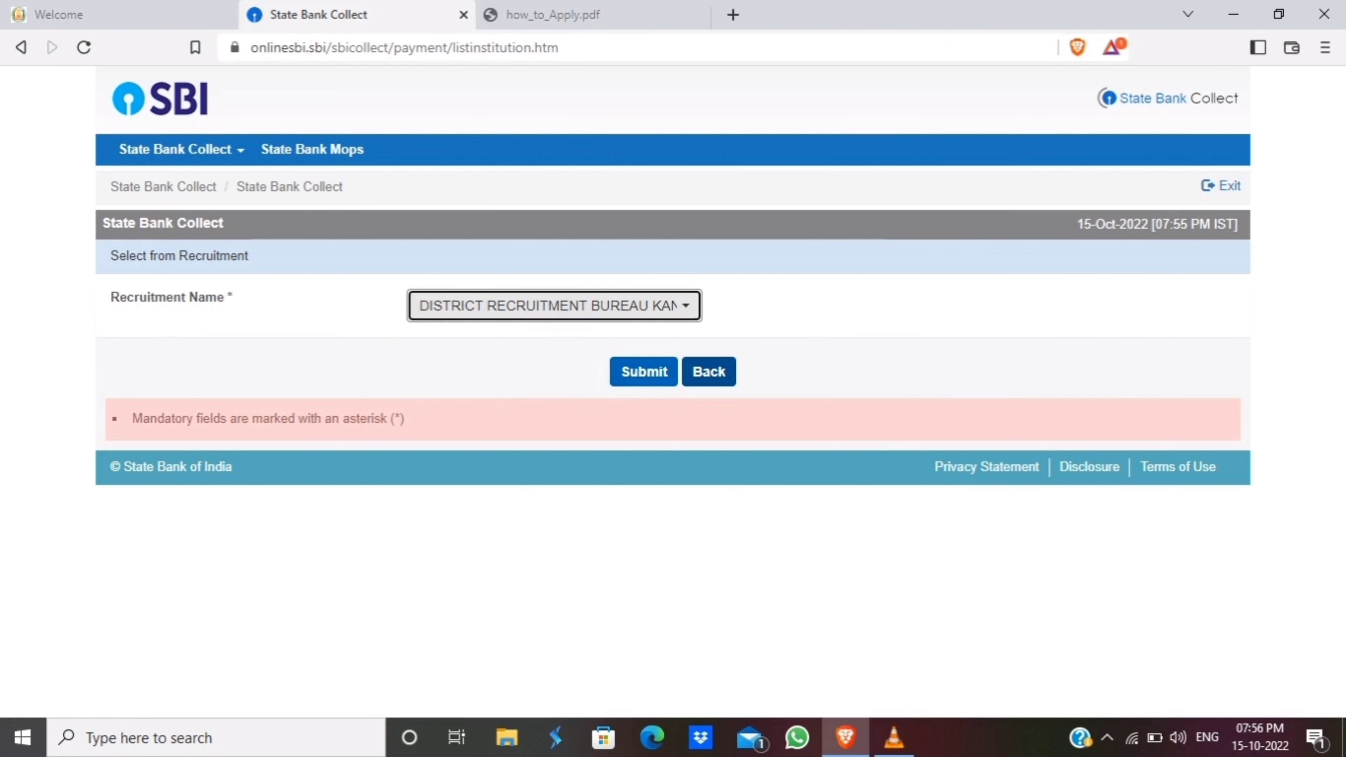
Submit the Kanyakumari bureau and choose the SALESMAN 2022 payment category.
{"action": "left_click", "coordinate": [643, 371]}
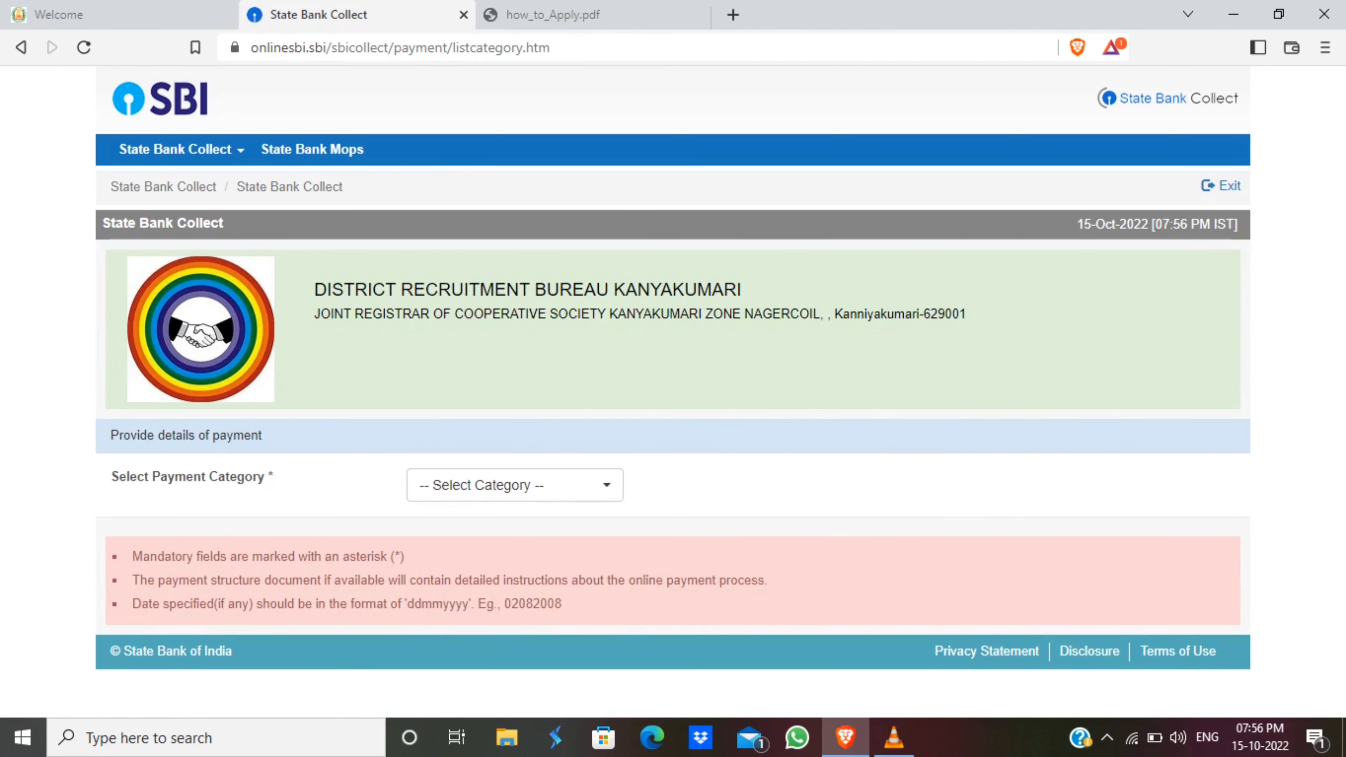
{"action": "left_click", "coordinate": [514, 485]}
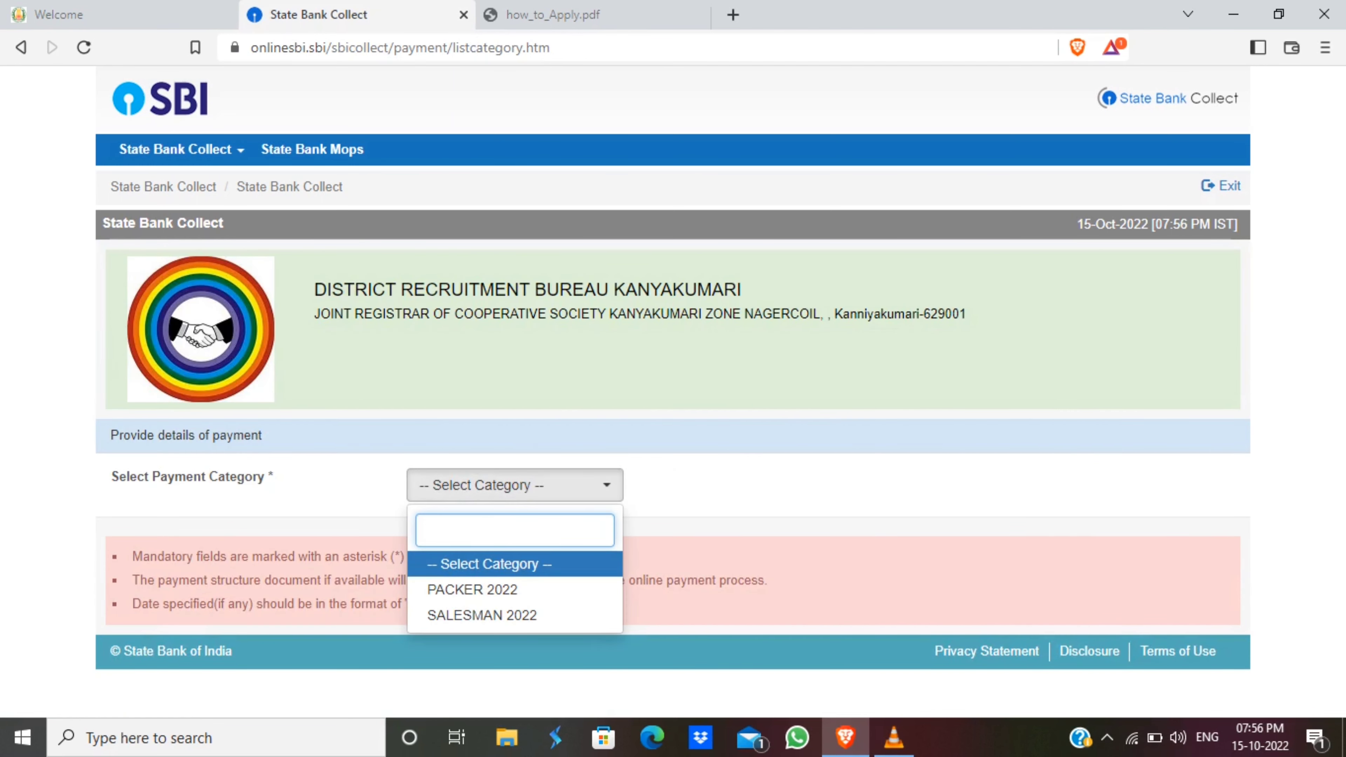
{"action": "left_click", "coordinate": [482, 615]}
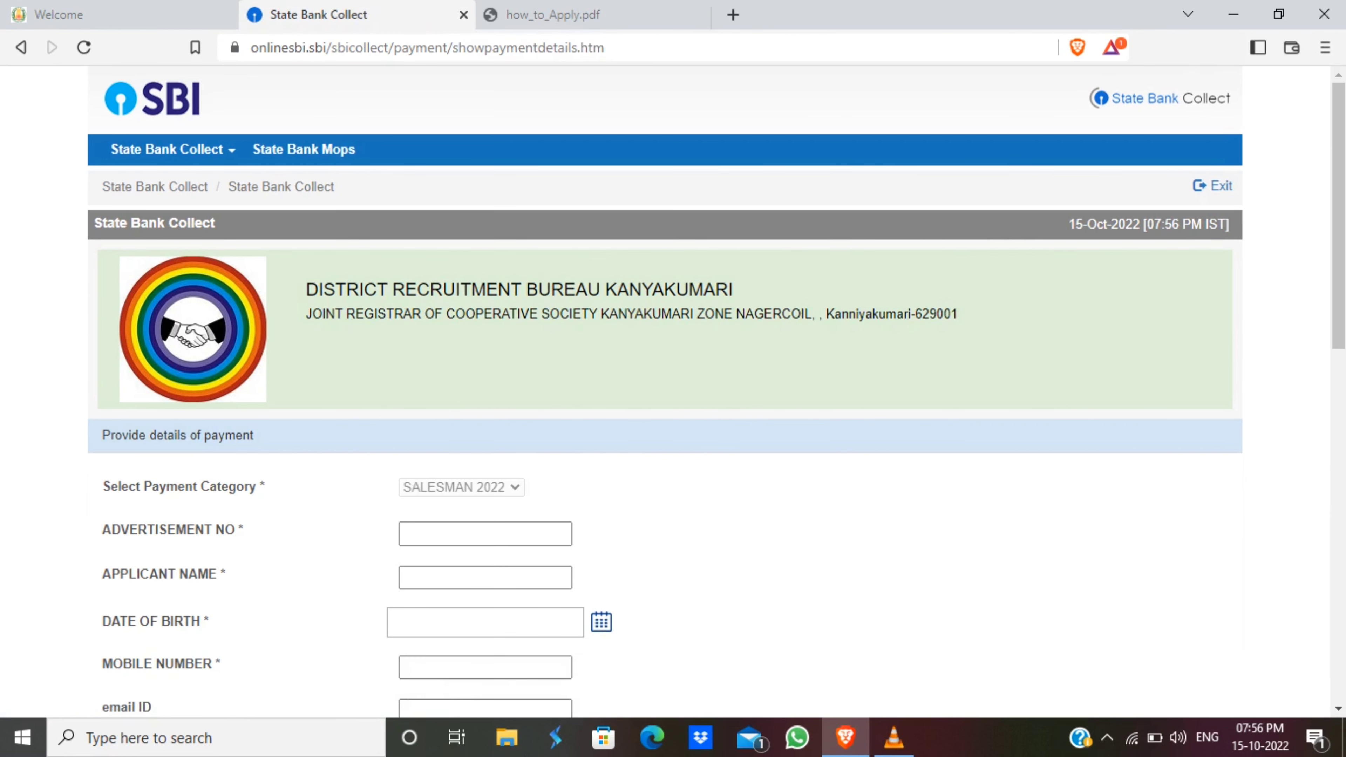
{"action": "scroll", "coordinate": [673, 392], "scroll_direction": "down", "scroll_amount": 5}
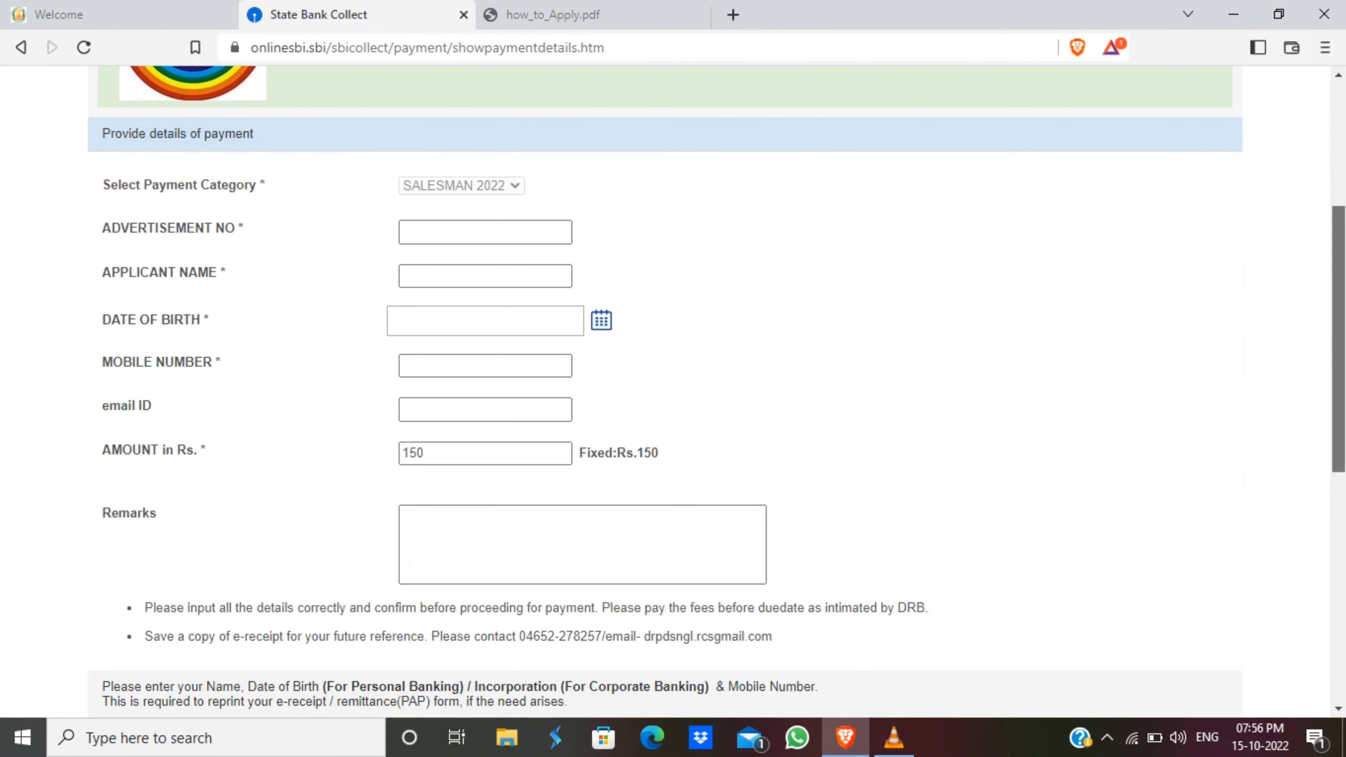
Enter advertisement number 01-2022 and the applicant's name on the fee form.
{"action": "left_click", "coordinate": [424, 232]}
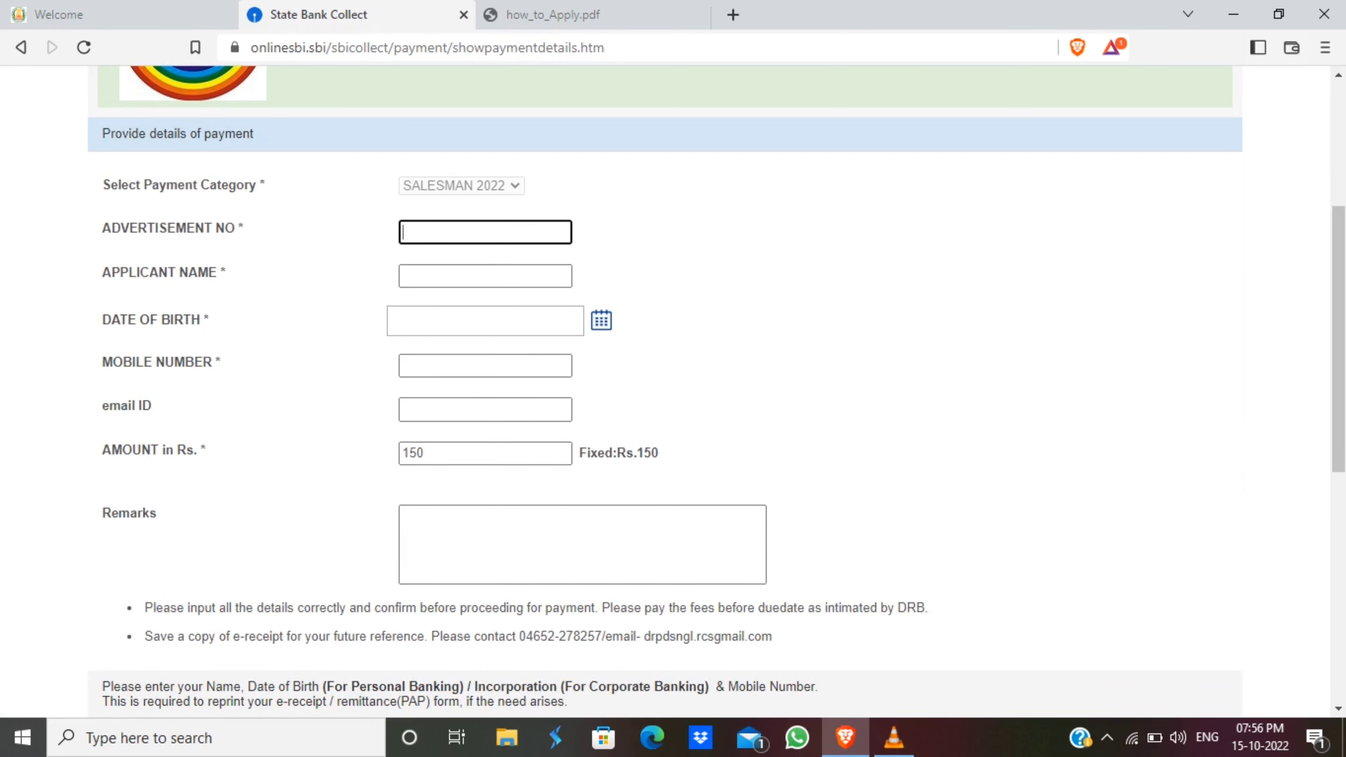
{"action": "scroll", "coordinate": [673, 392], "scroll_direction": "down", "scroll_amount": 1}
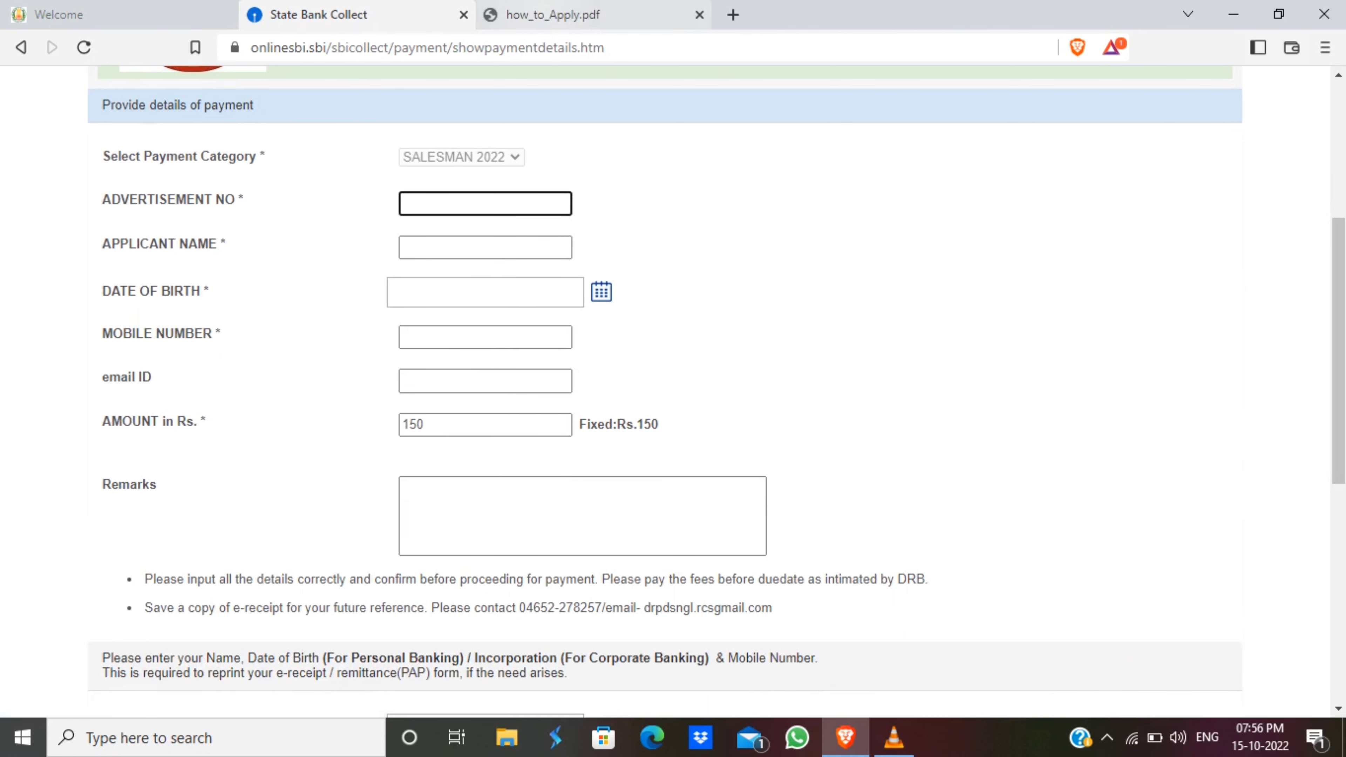
{"action": "type", "text": "01-2022"}
{"action": "left_click", "coordinate": [484, 247]}
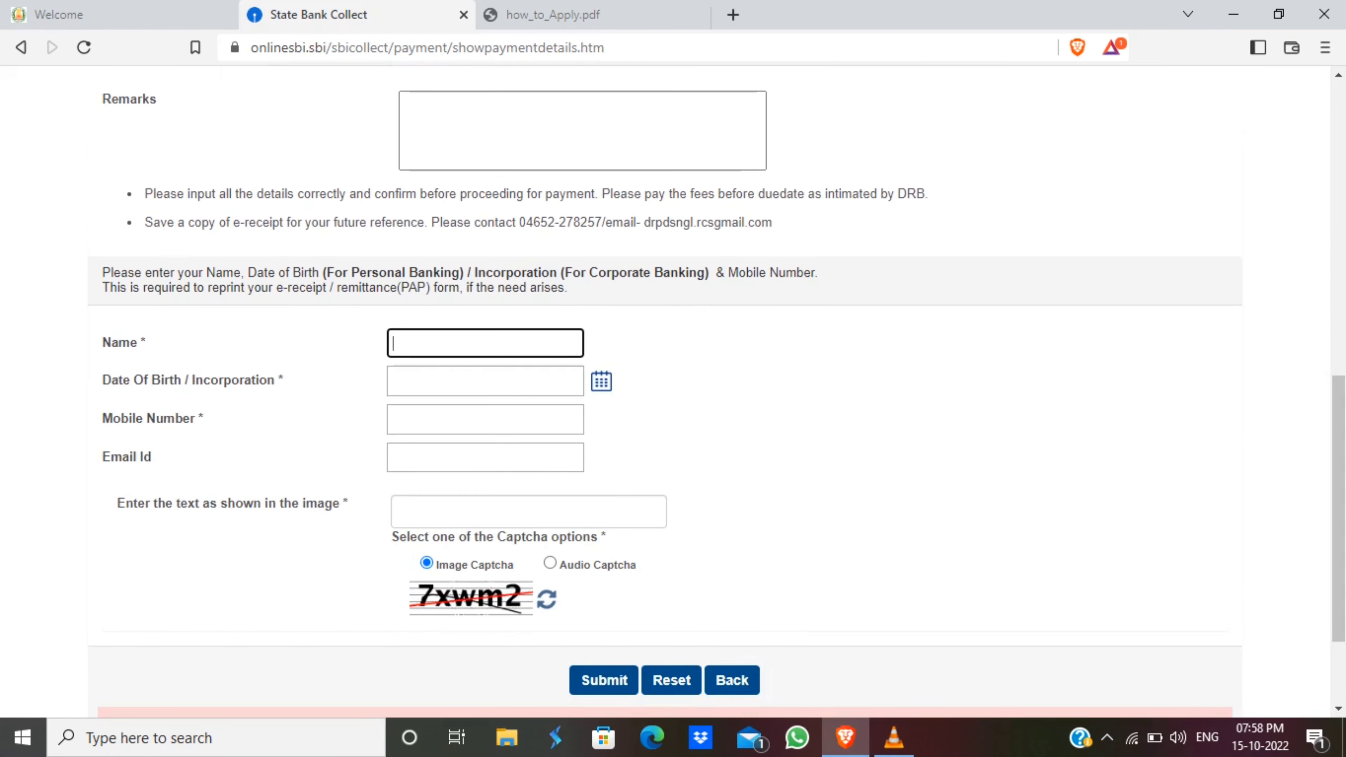
{"action": "type", "text": "Siv"}
{"action": "type", "text": "a ba"}
{"action": "key", "text": "BackSpace"}
{"action": "key", "text": "BackSpace"}
{"action": "key", "text": "BackSpace"}
{"action": "key", "text": "BackSpace"}
{"action": "type", "text": "SIVA"}
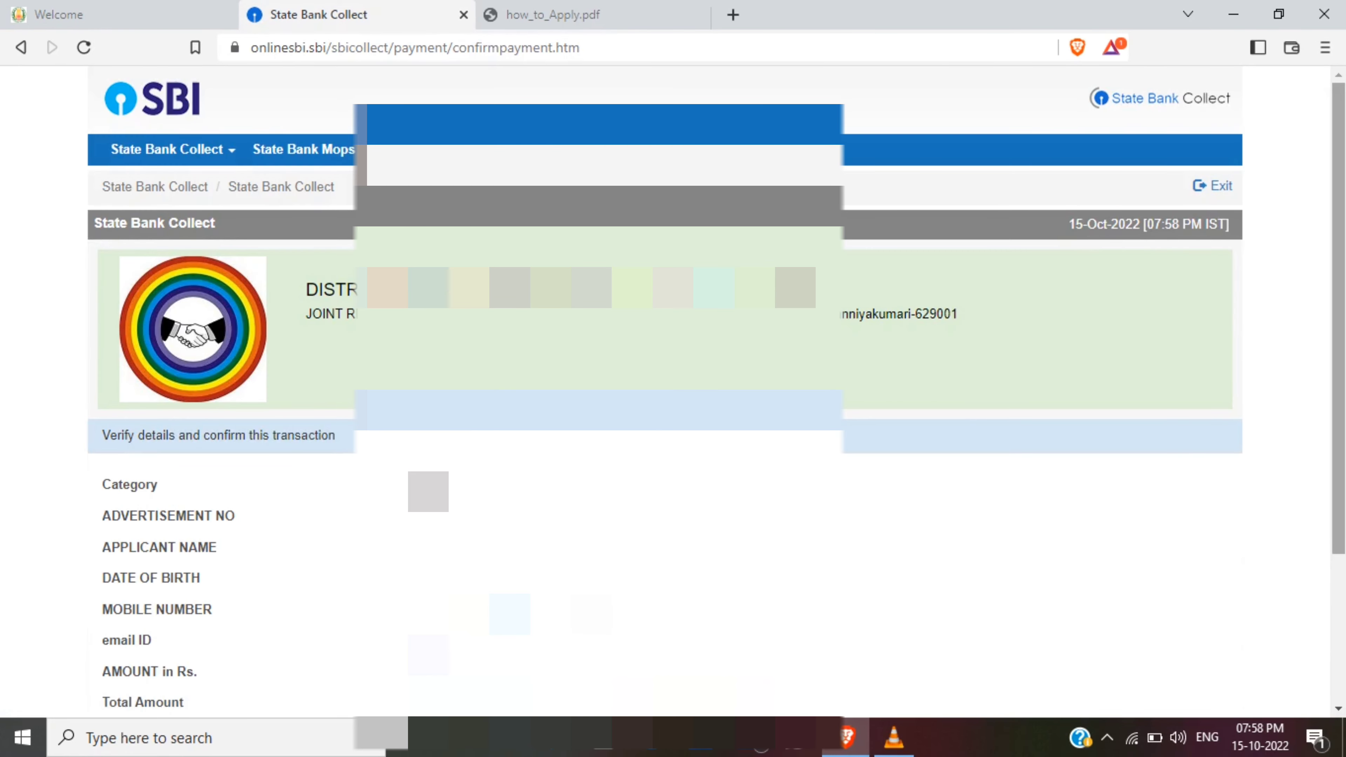
Confirm the SALESMAN 2022 Rs.150 transaction details and complete the fee payment.
{"action": "scroll", "coordinate": [673, 393], "scroll_direction": "down", "scroll_amount": 1}
{"action": "scroll", "coordinate": [673, 393], "scroll_direction": "down", "scroll_amount": 1}
{"action": "scroll", "coordinate": [673, 392], "scroll_direction": "down", "scroll_amount": 1}
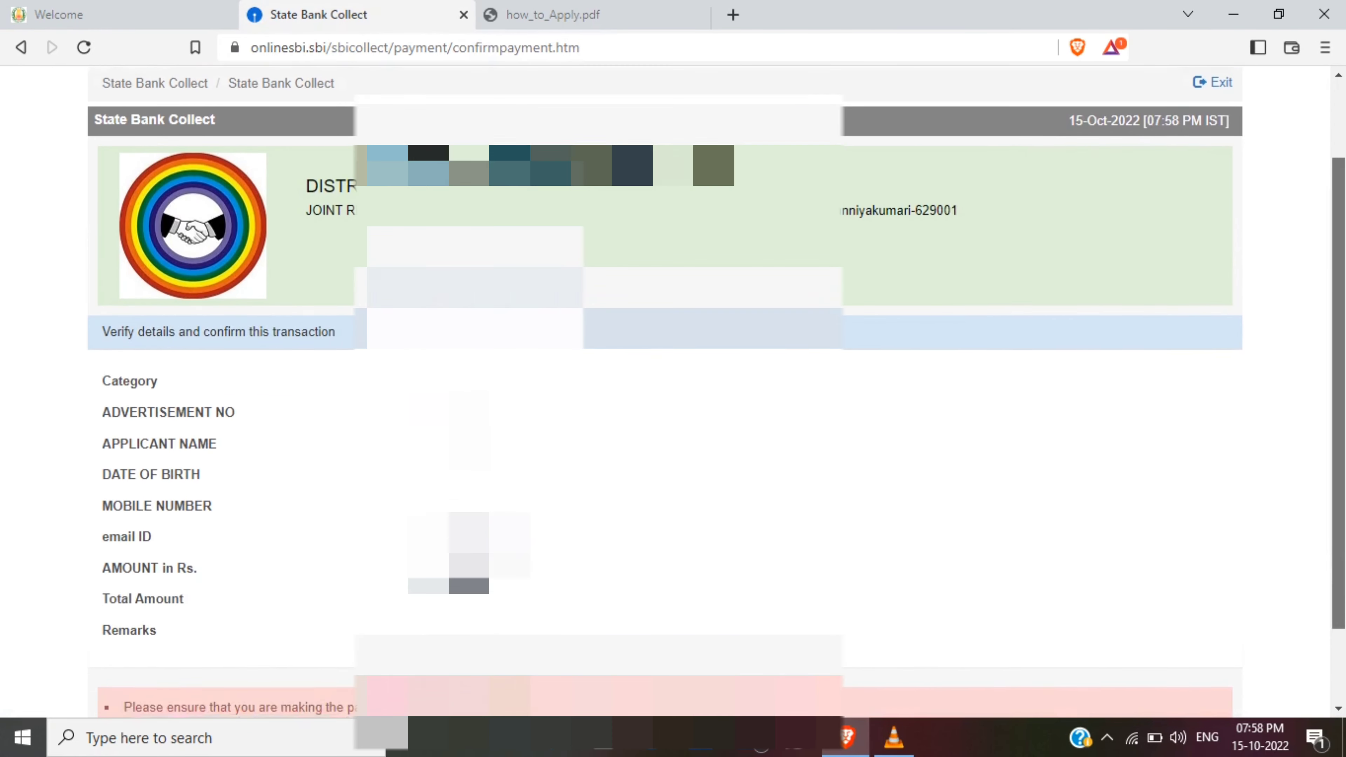
{"action": "scroll", "coordinate": [673, 392], "scroll_direction": "down", "scroll_amount": 2}
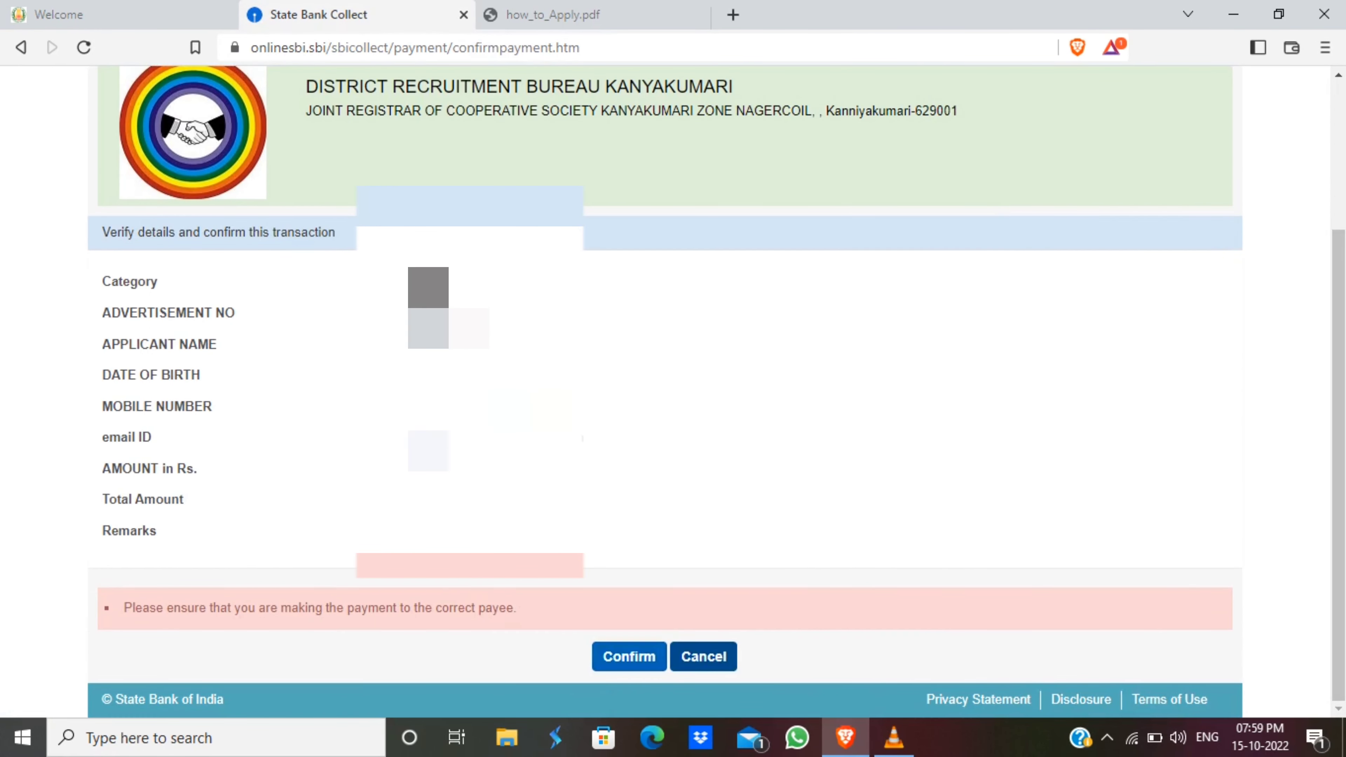
{"action": "left_click", "coordinate": [629, 657]}
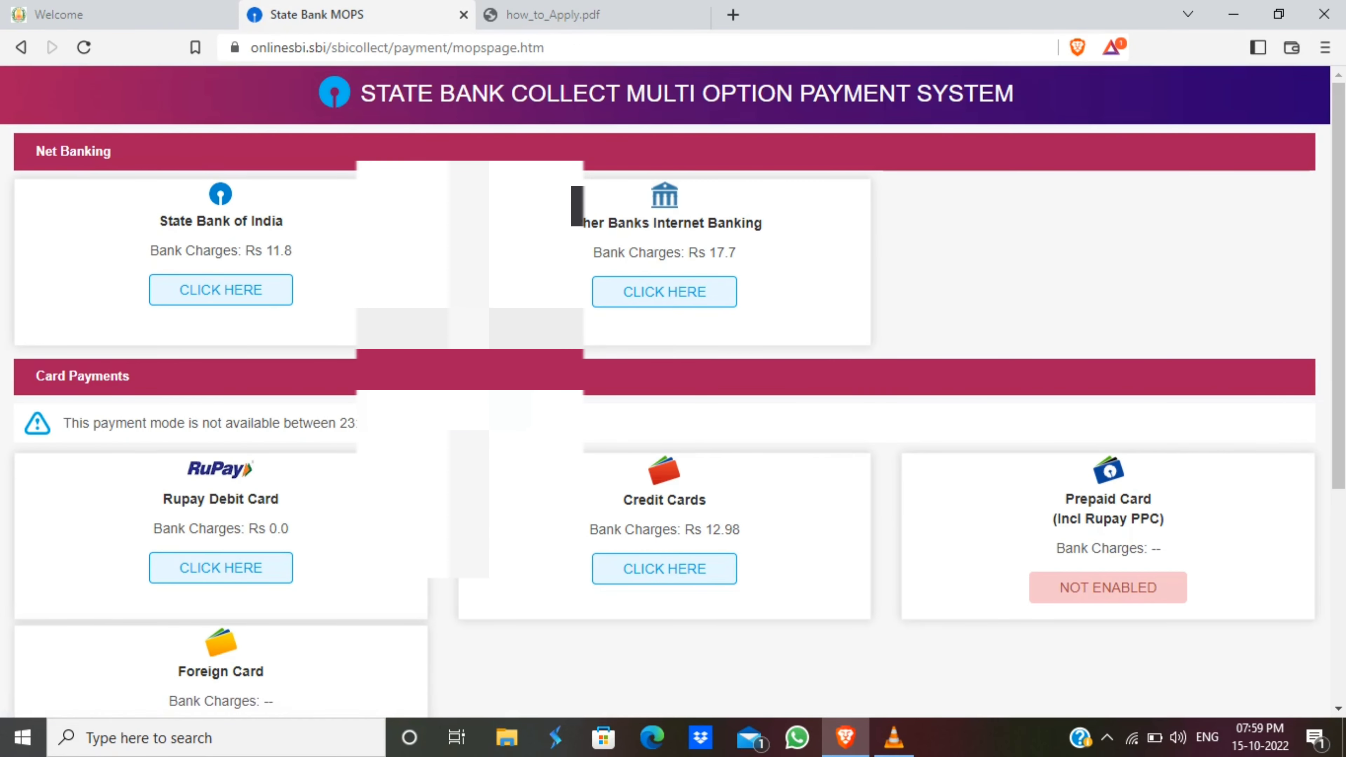
{"action": "scroll", "coordinate": [673, 392], "scroll_direction": "down", "scroll_amount": 2}
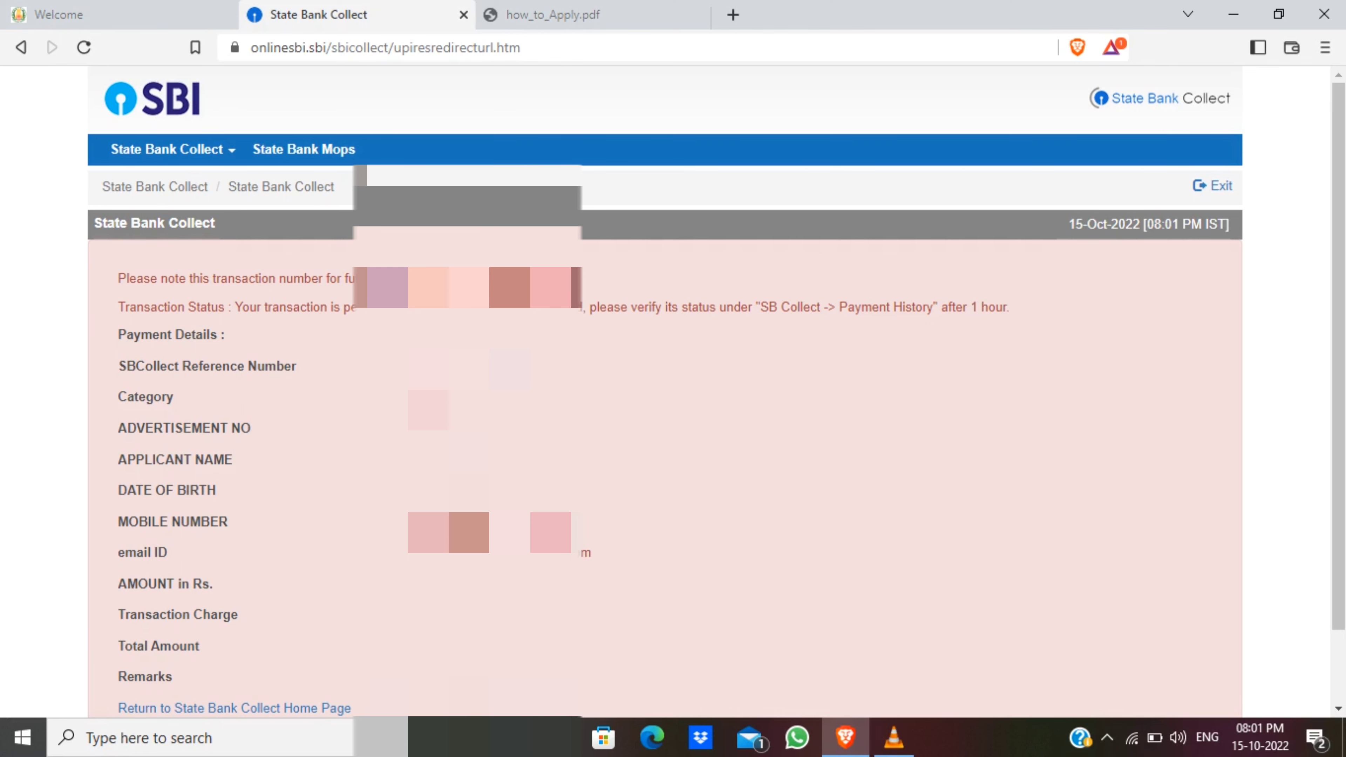
Review the payment receipt and select its transaction number.
{"action": "scroll", "coordinate": [1337, 355], "scroll_direction": "down", "scroll_amount": 2}
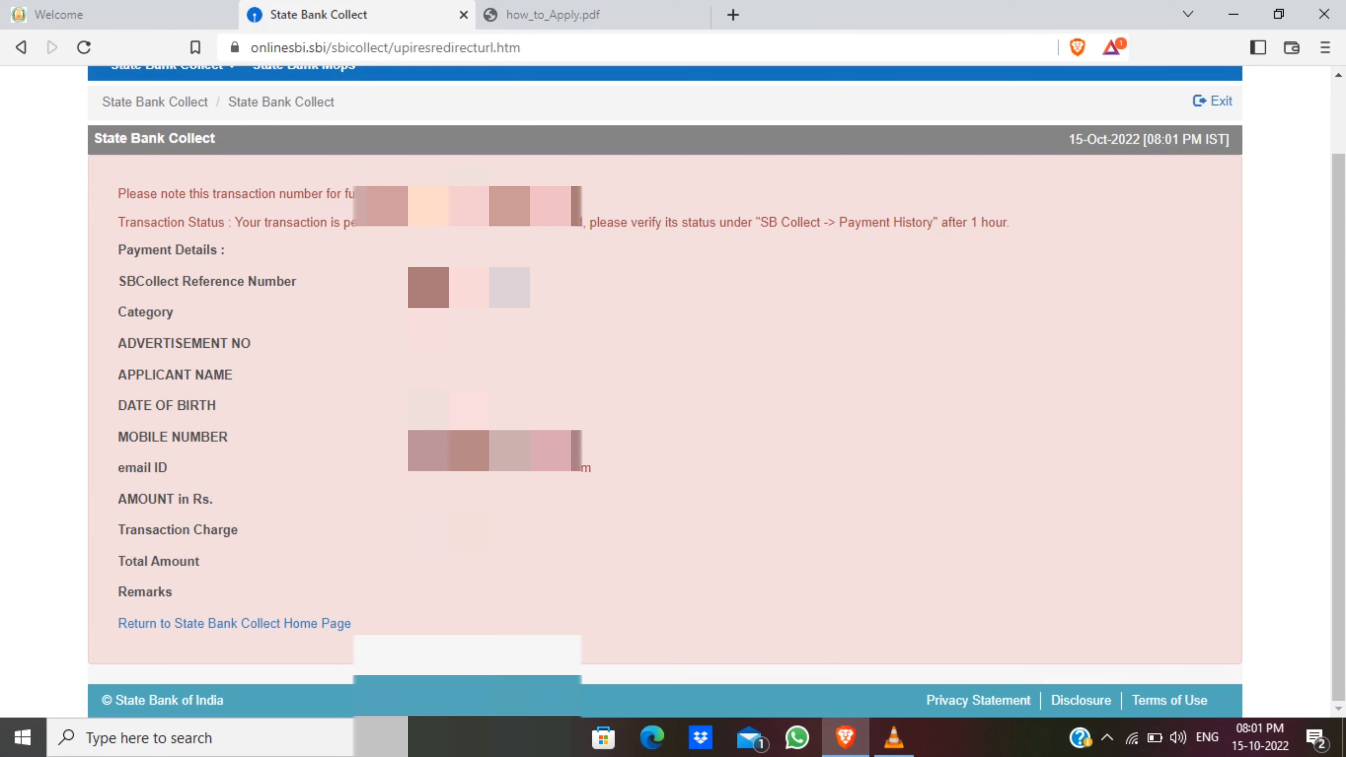
{"action": "left_click_drag", "start_coordinate": [449, 176], "coordinate": [529, 176]}
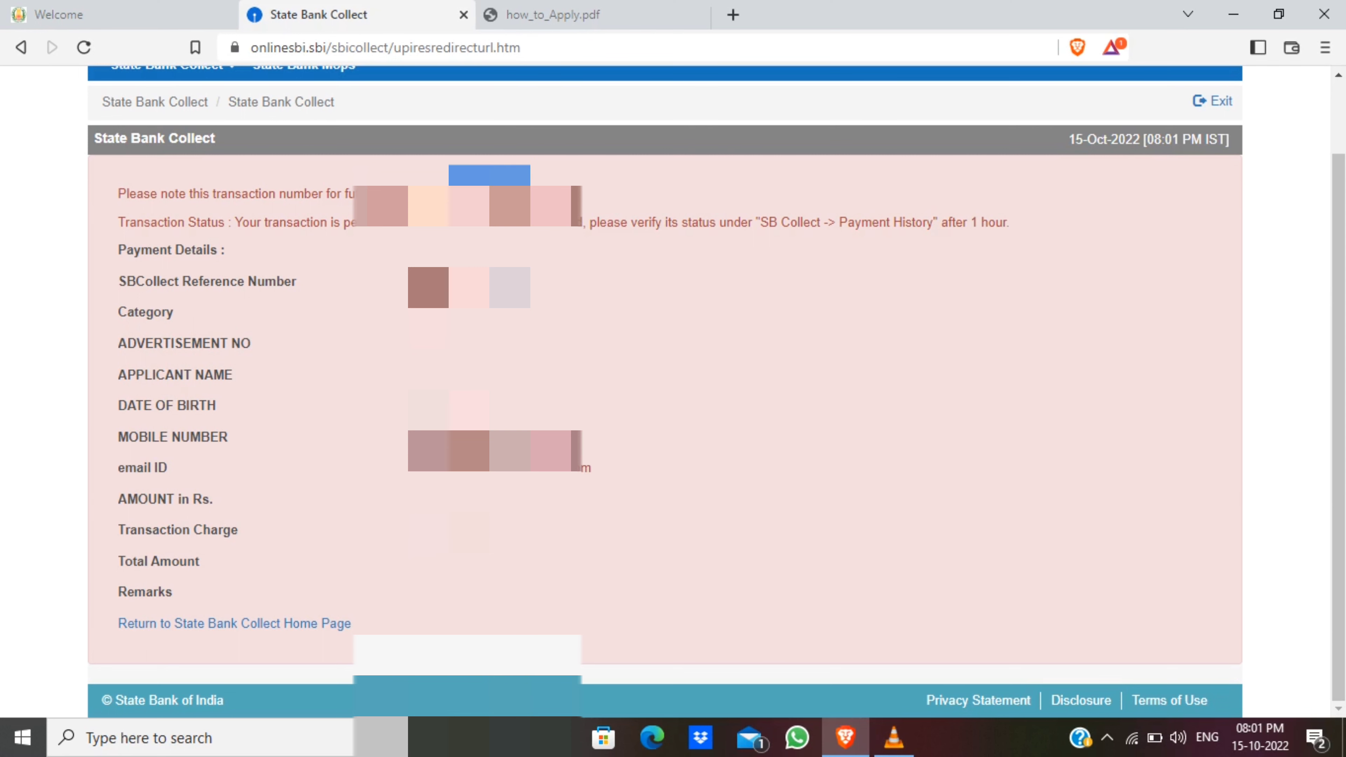
{"action": "left_click", "coordinate": [468, 176]}
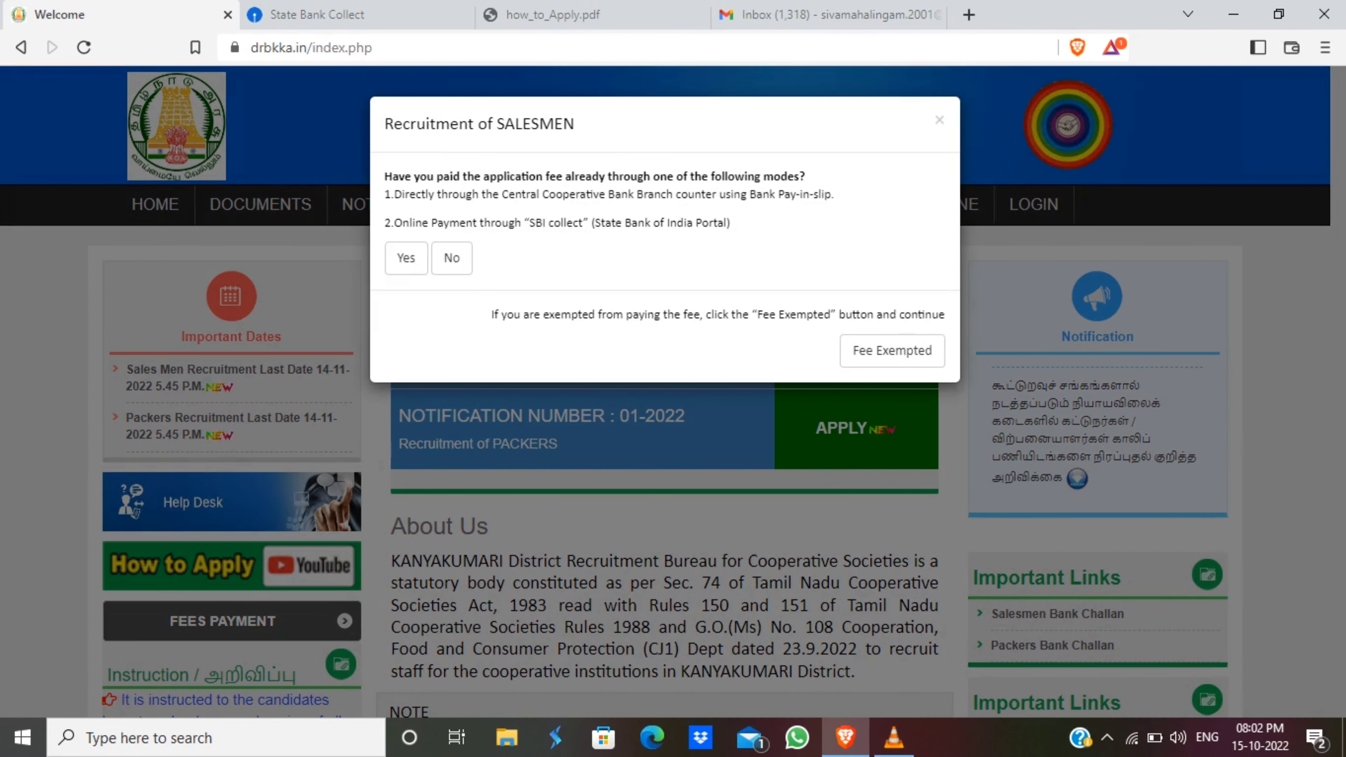
Confirm that the Salesmen application fee has already been paid.
{"action": "left_click", "coordinate": [406, 252]}
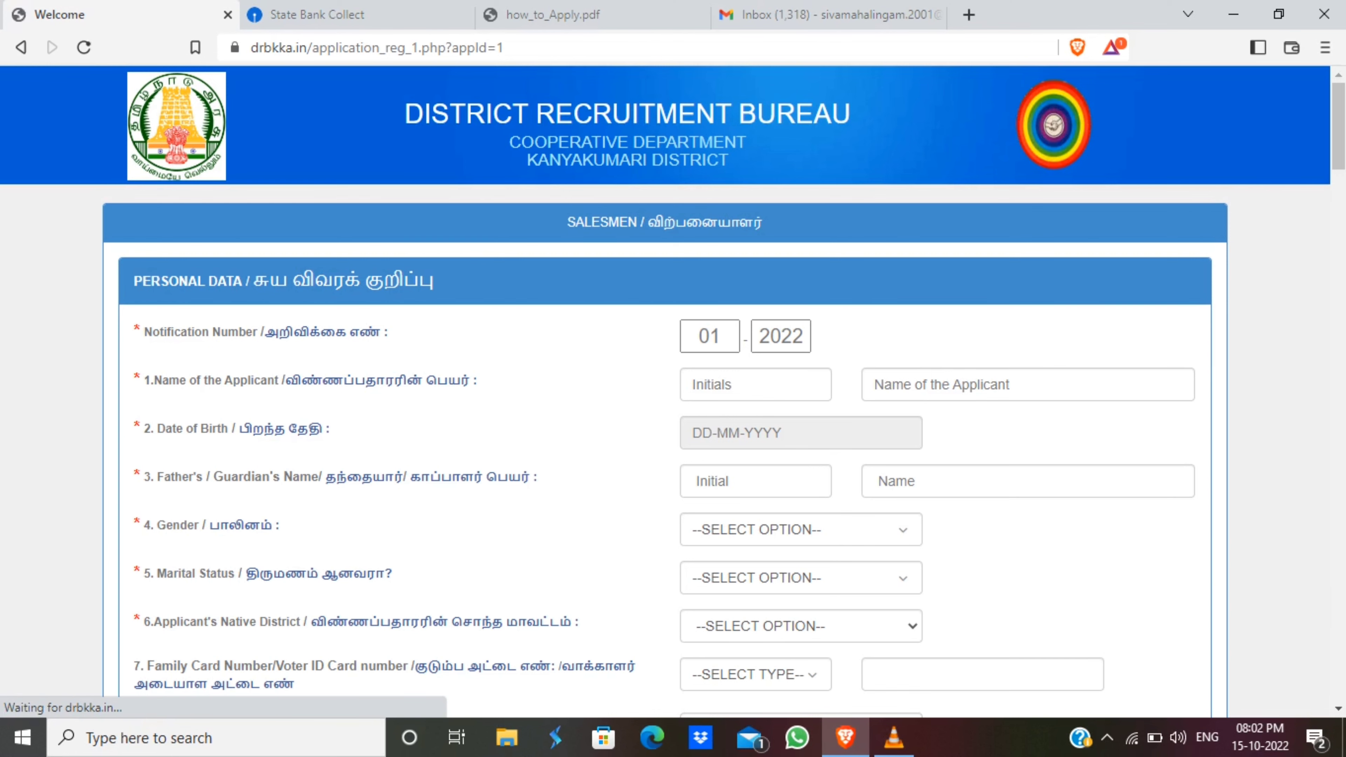
{"action": "scroll", "coordinate": [672, 393], "scroll_direction": "down", "scroll_amount": 5}
{"action": "scroll", "coordinate": [673, 393], "scroll_direction": "up", "scroll_amount": 3}
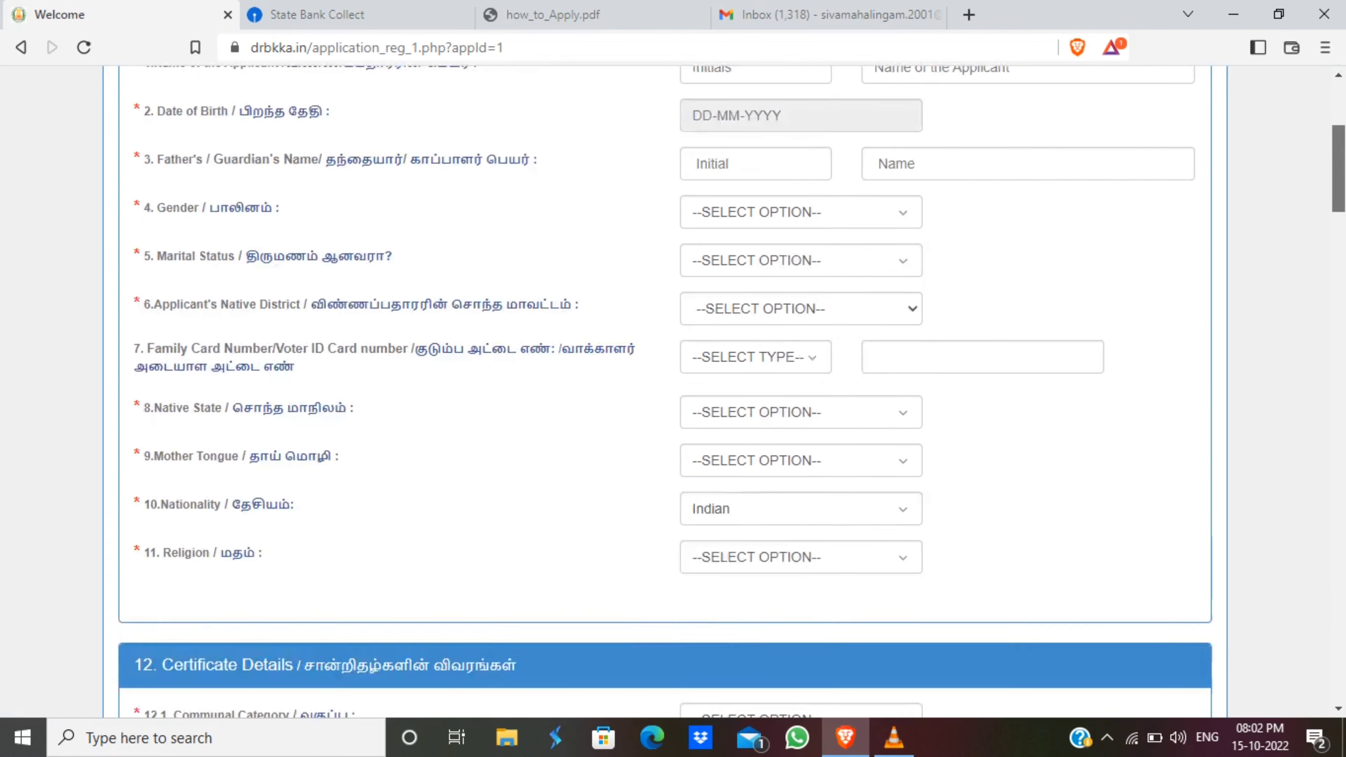
{"action": "scroll", "coordinate": [673, 393], "scroll_direction": "up", "scroll_amount": 2}
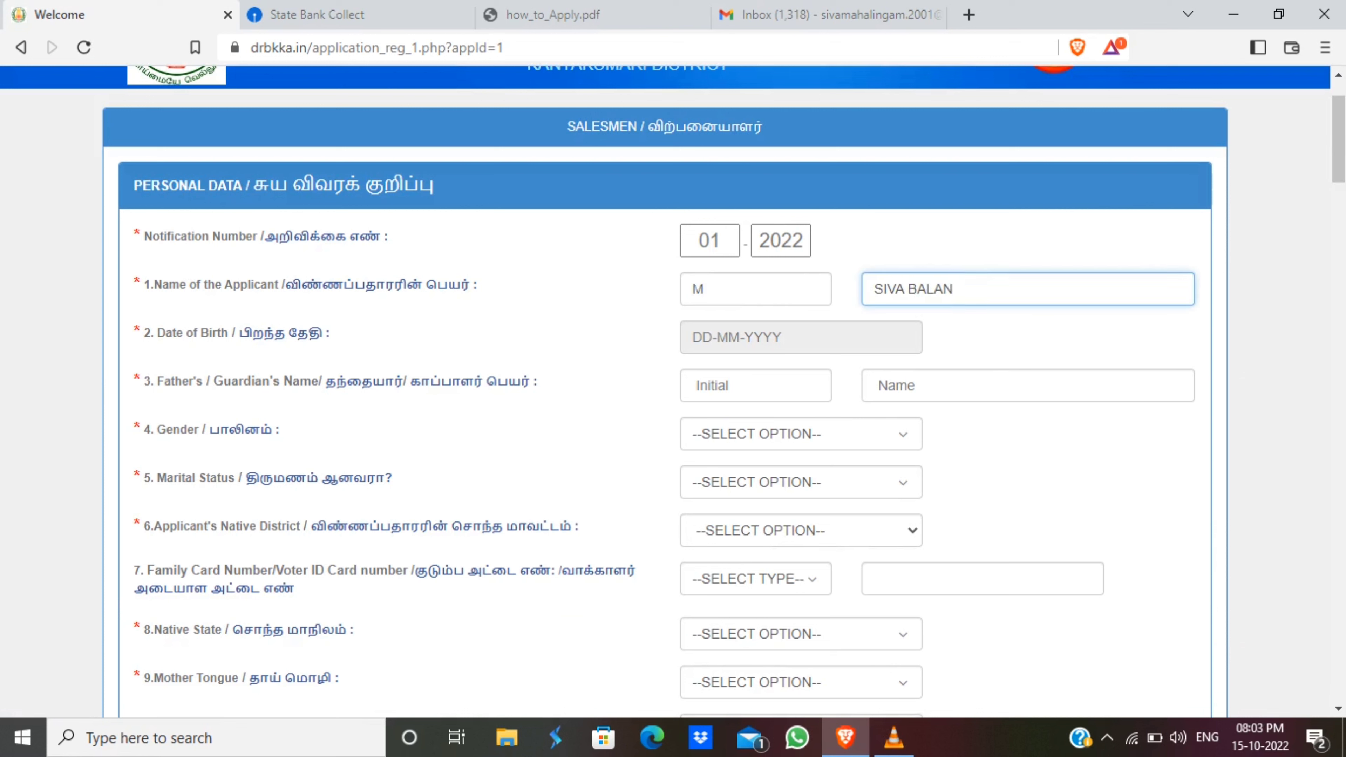
Set the date of birth to 22-02-2001 in the calendar.
{"action": "left_click", "coordinate": [800, 337]}
{"action": "left_click", "coordinate": [858, 370]}
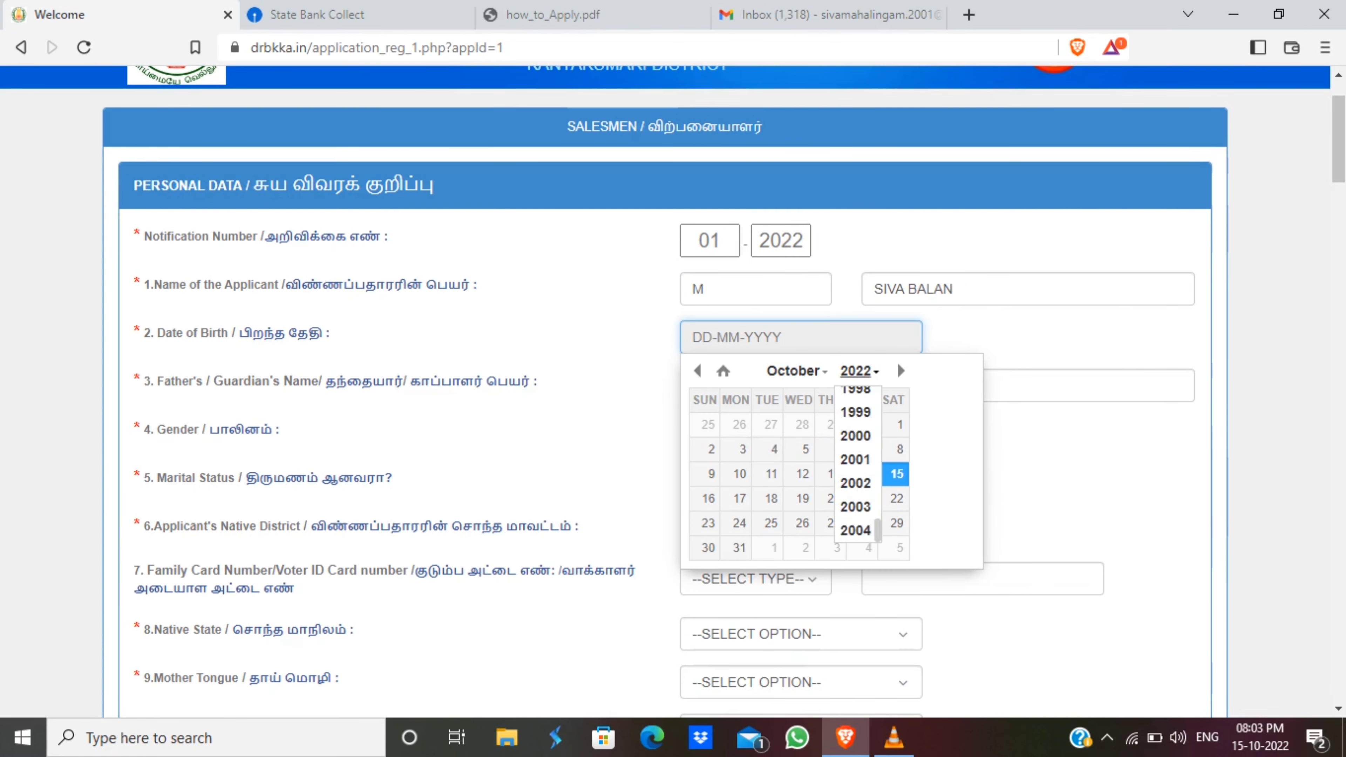
{"action": "left_click", "coordinate": [855, 459]}
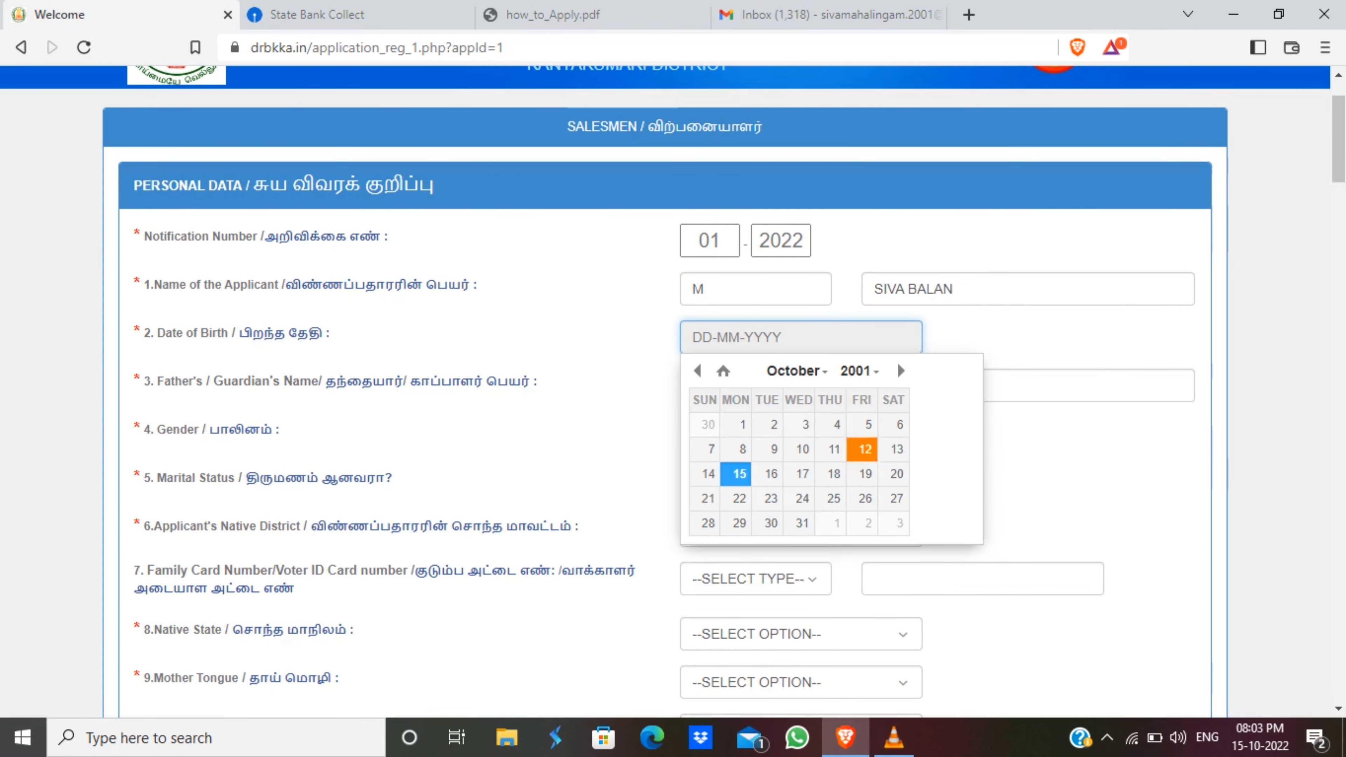
{"action": "left_click", "coordinate": [794, 371]}
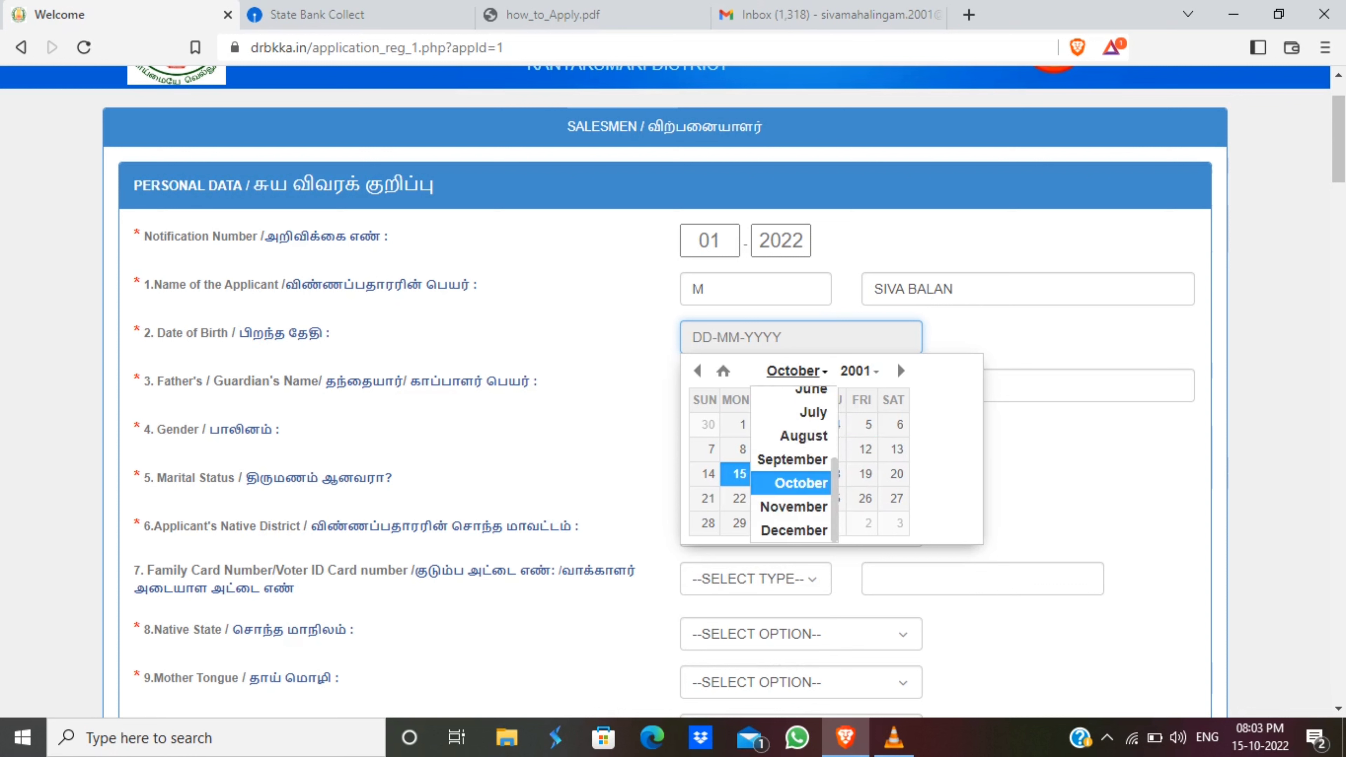
{"action": "scroll", "coordinate": [792, 463], "scroll_direction": "up", "scroll_amount": 1}
{"action": "scroll", "coordinate": [792, 464], "scroll_direction": "up", "scroll_amount": 1}
{"action": "scroll", "coordinate": [792, 464], "scroll_direction": "up", "scroll_amount": 2}
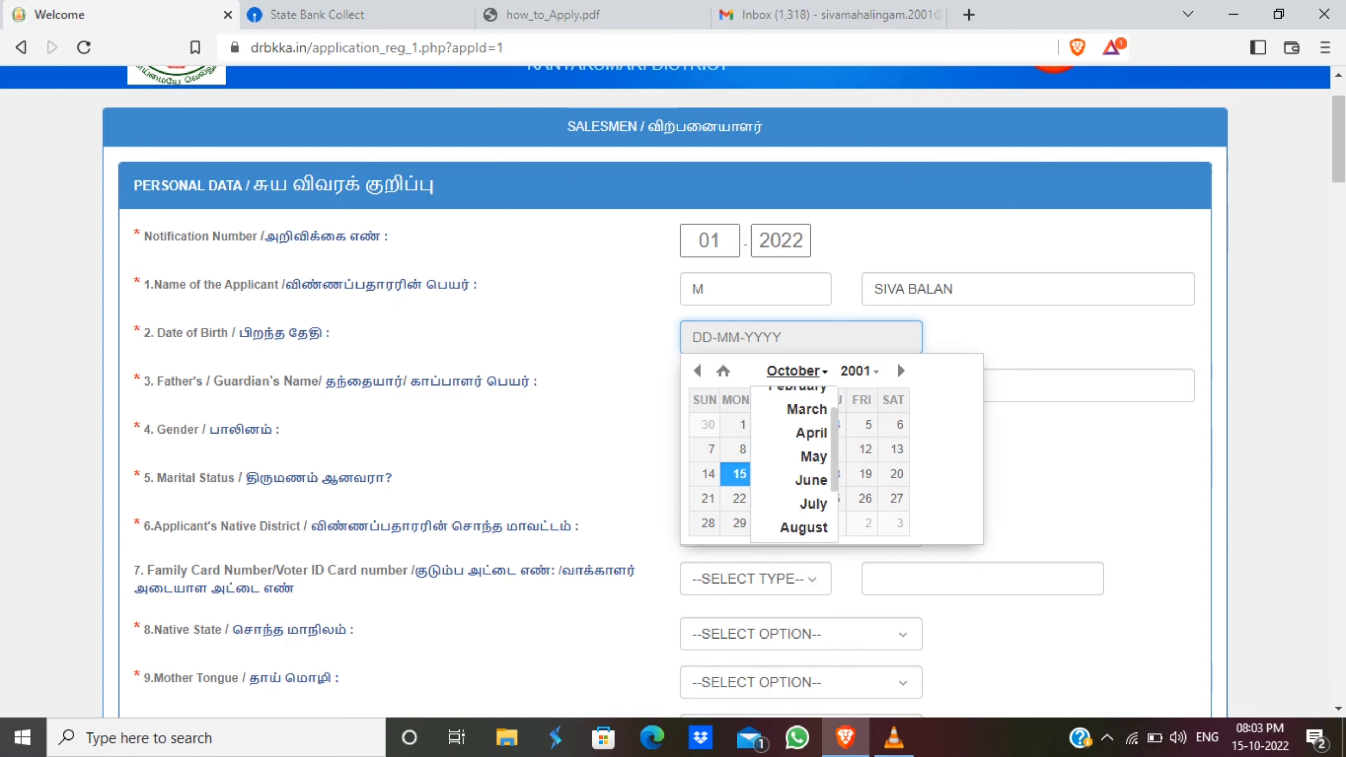
{"action": "scroll", "coordinate": [792, 464], "scroll_direction": "up", "scroll_amount": 2}
{"action": "left_click", "coordinate": [797, 415]}
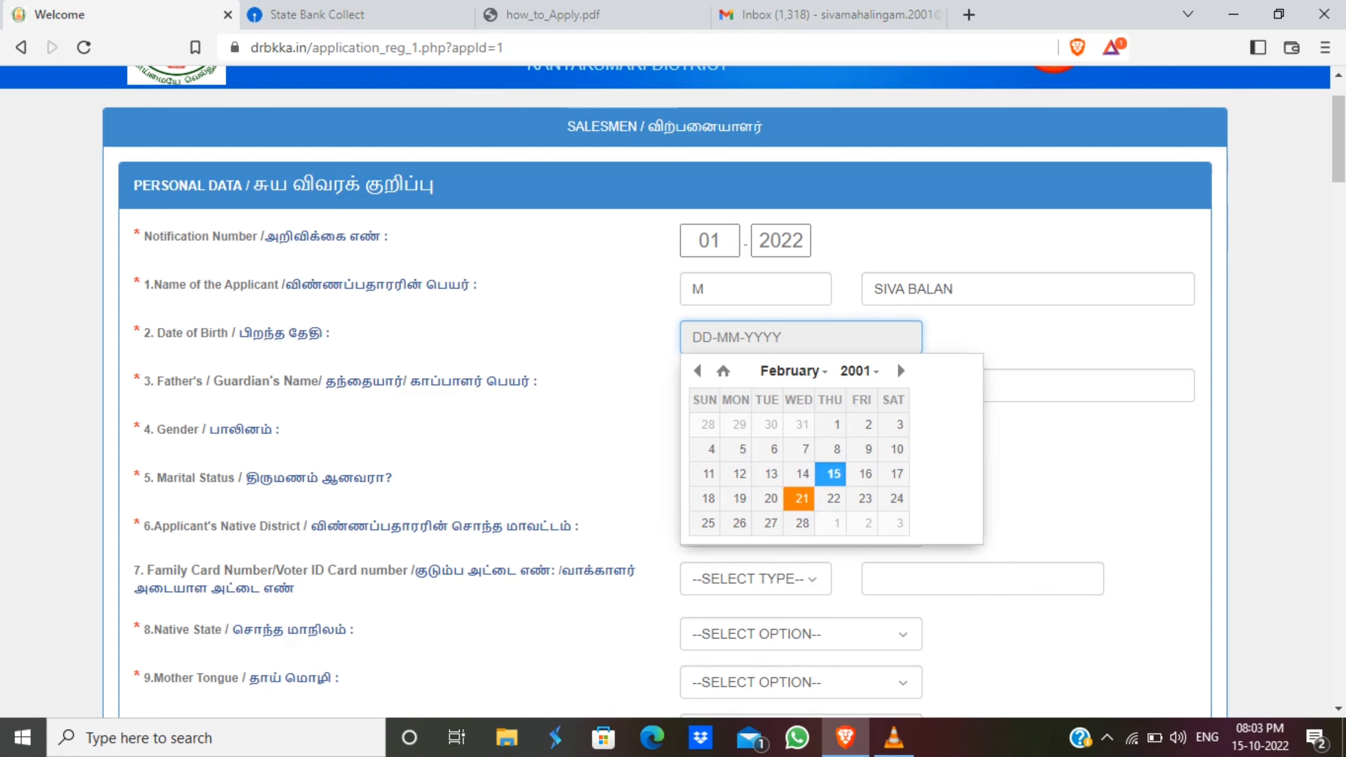
{"action": "left_click", "coordinate": [830, 498]}
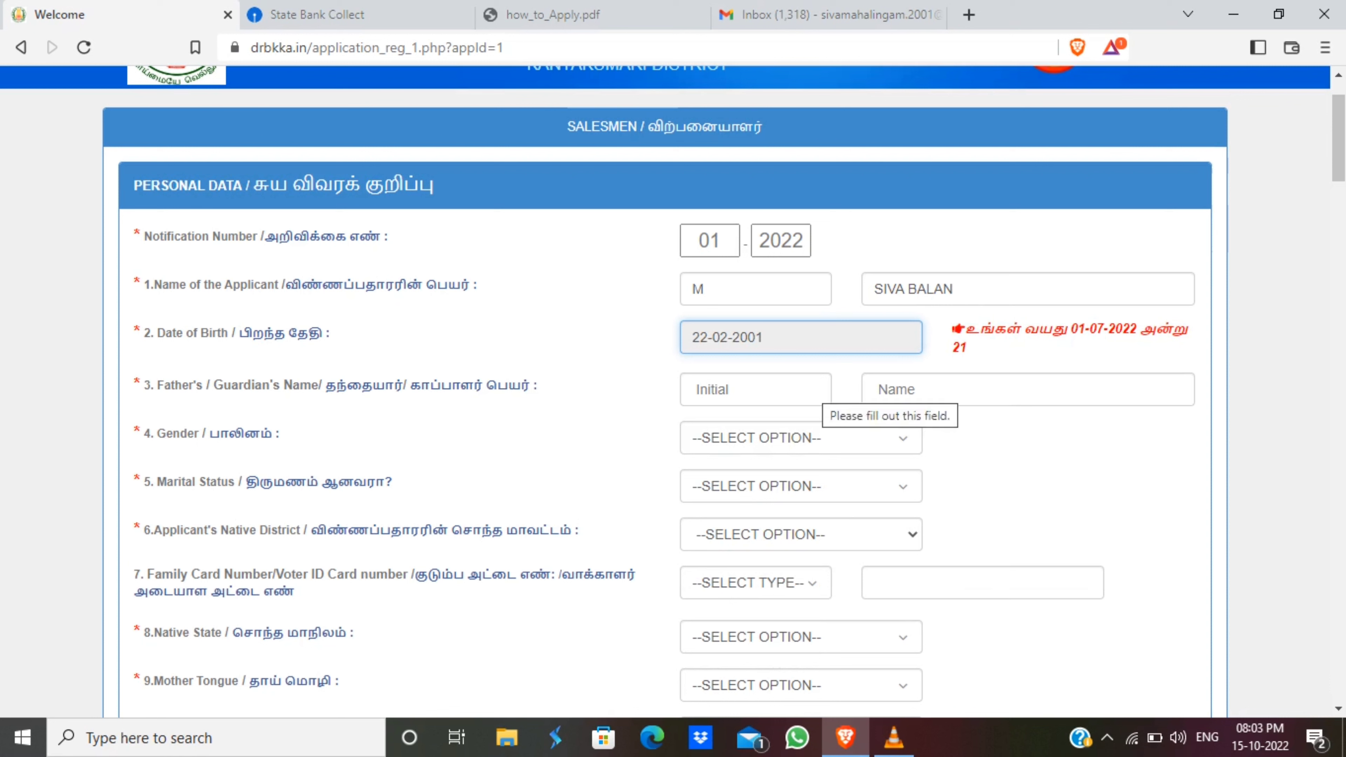
Enter the father's initial and name.
{"action": "left_click", "coordinate": [816, 392]}
{"action": "type", "text": "K"}
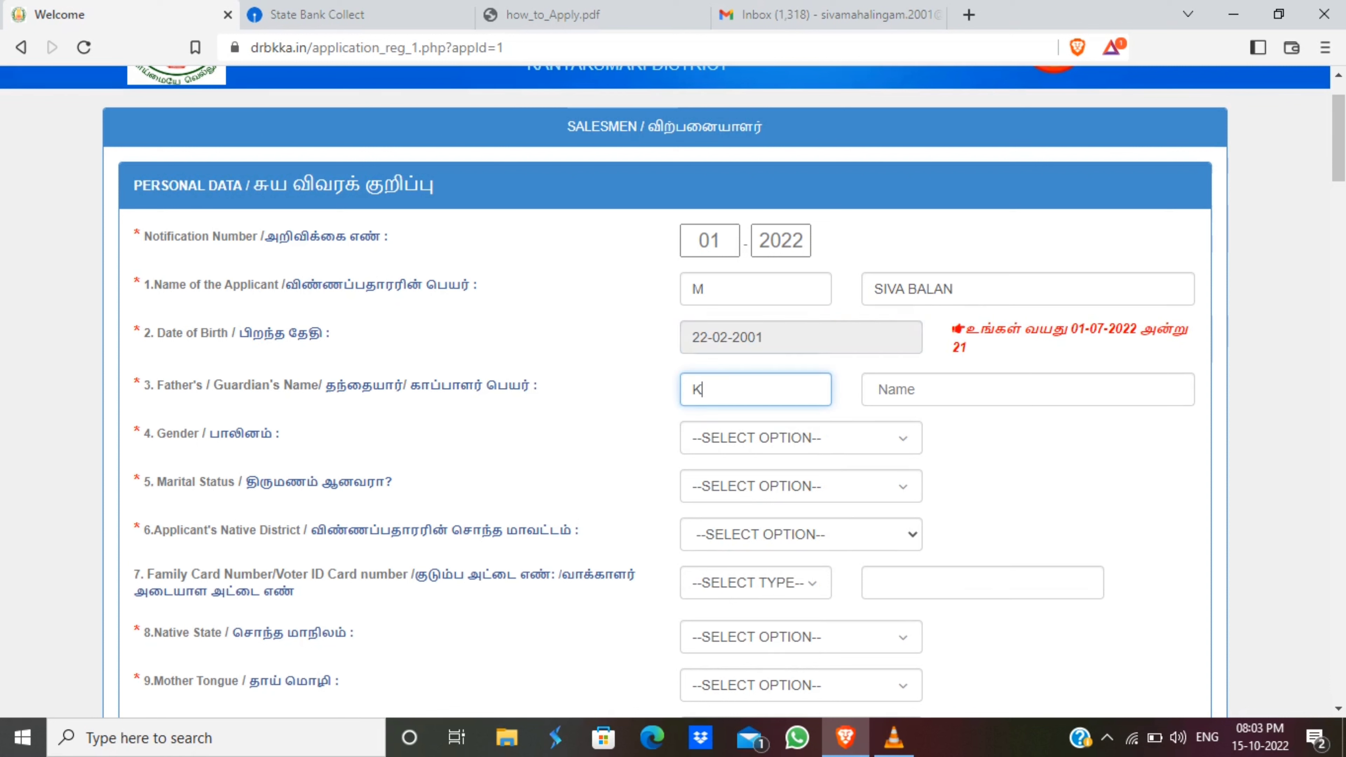
{"action": "key", "text": "Tab"}
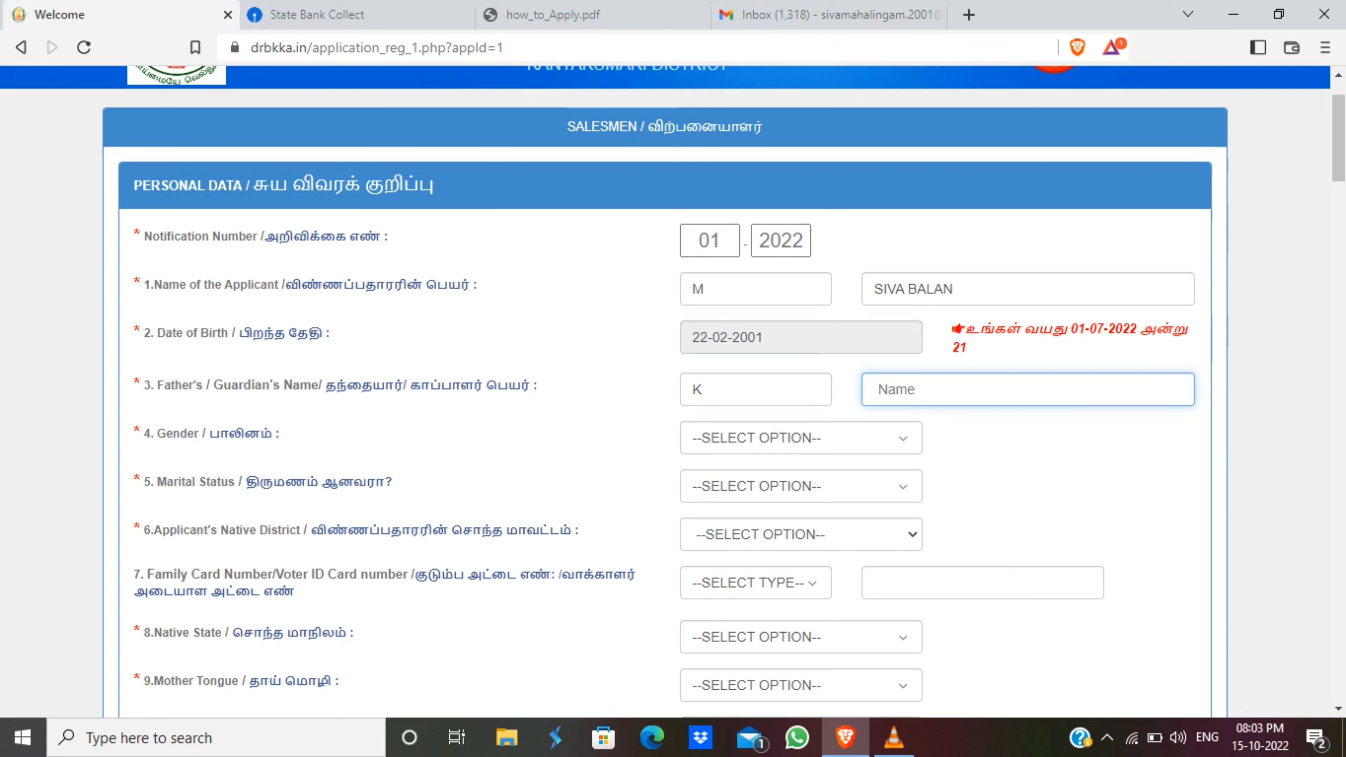
{"action": "type", "text": "MAHALINGA"}
{"action": "type", "text": "M"}
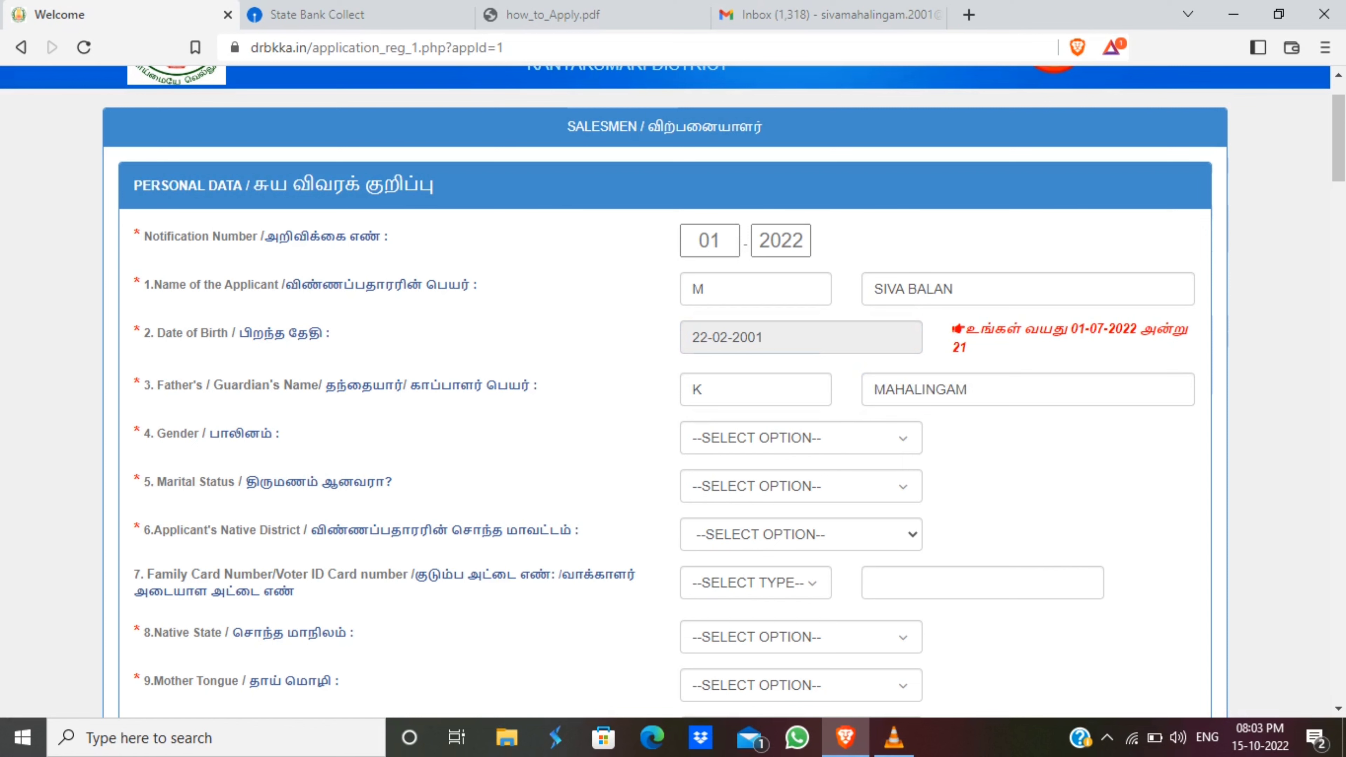
Set gender to Male and marital status to UnMarried.
{"action": "key", "text": "alt+Down"}
{"action": "key", "text": "Down"}
{"action": "key", "text": "Down"}
{"action": "key", "text": "Return"}
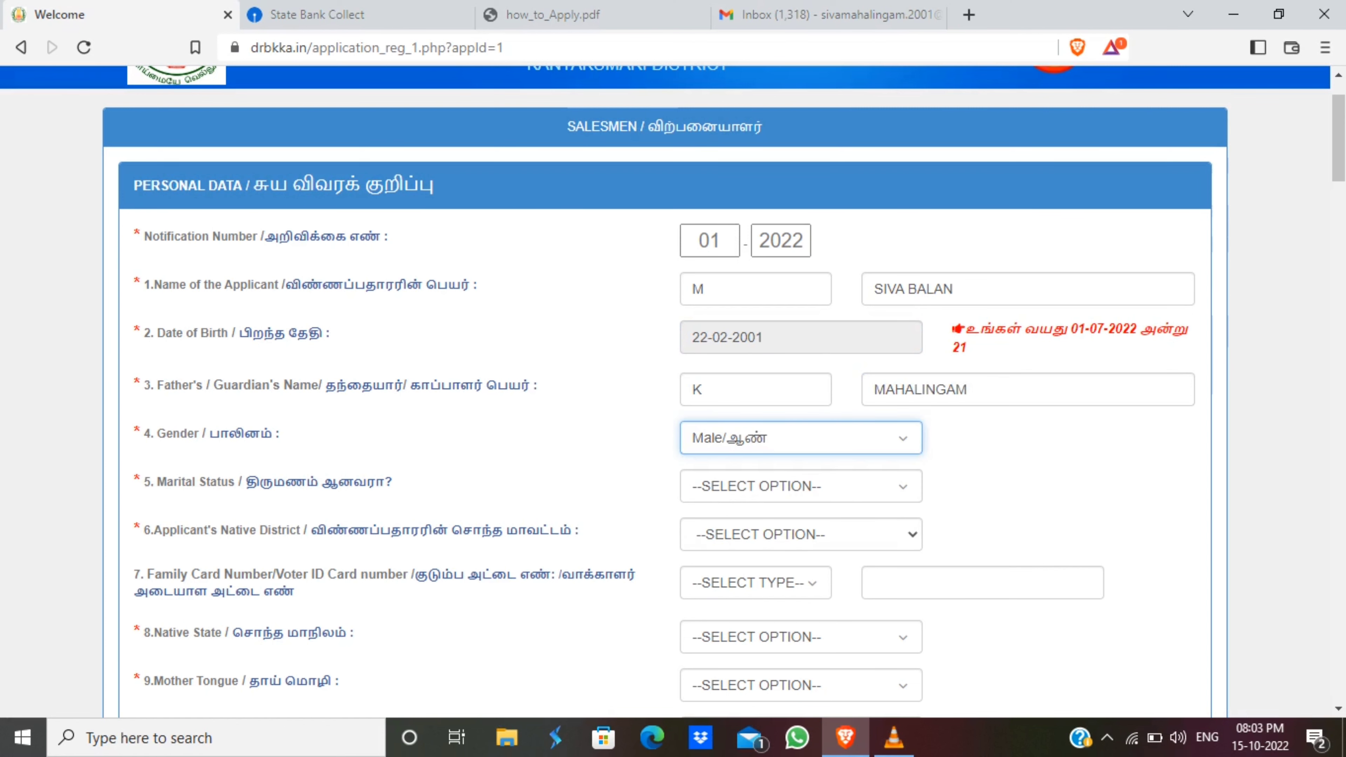
{"action": "scroll", "coordinate": [672, 393], "scroll_direction": "down", "scroll_amount": 3}
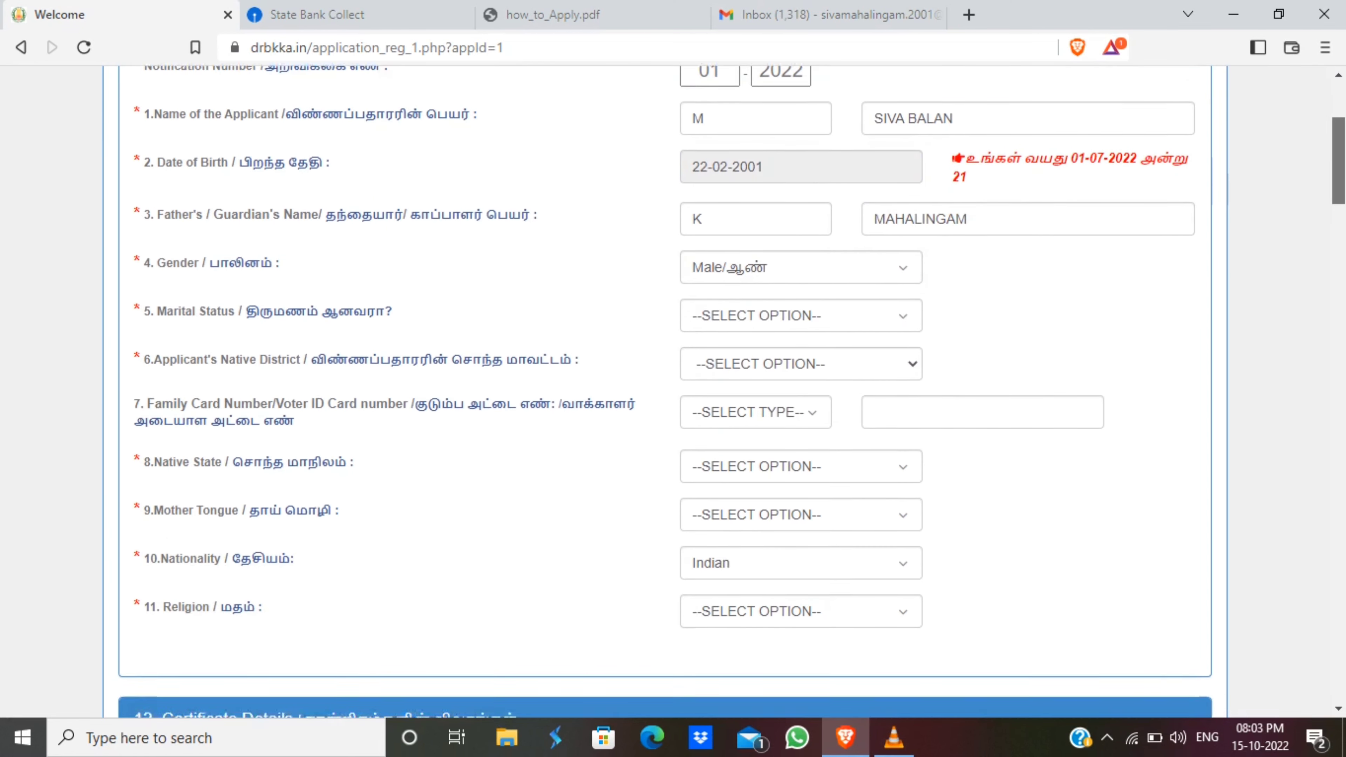
{"action": "key", "text": "alt+Down"}
{"action": "key", "text": "Down"}
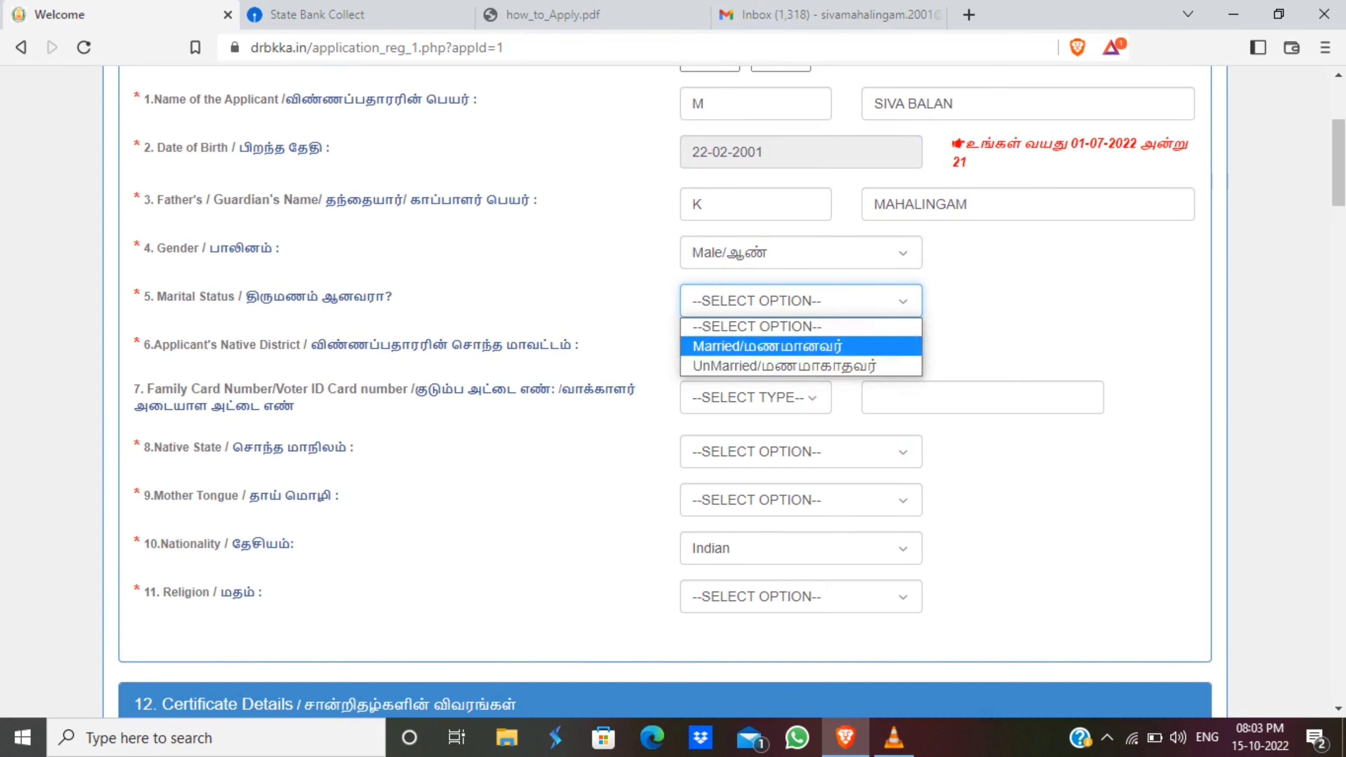
{"action": "key", "text": "Down"}
{"action": "key", "text": "Return"}
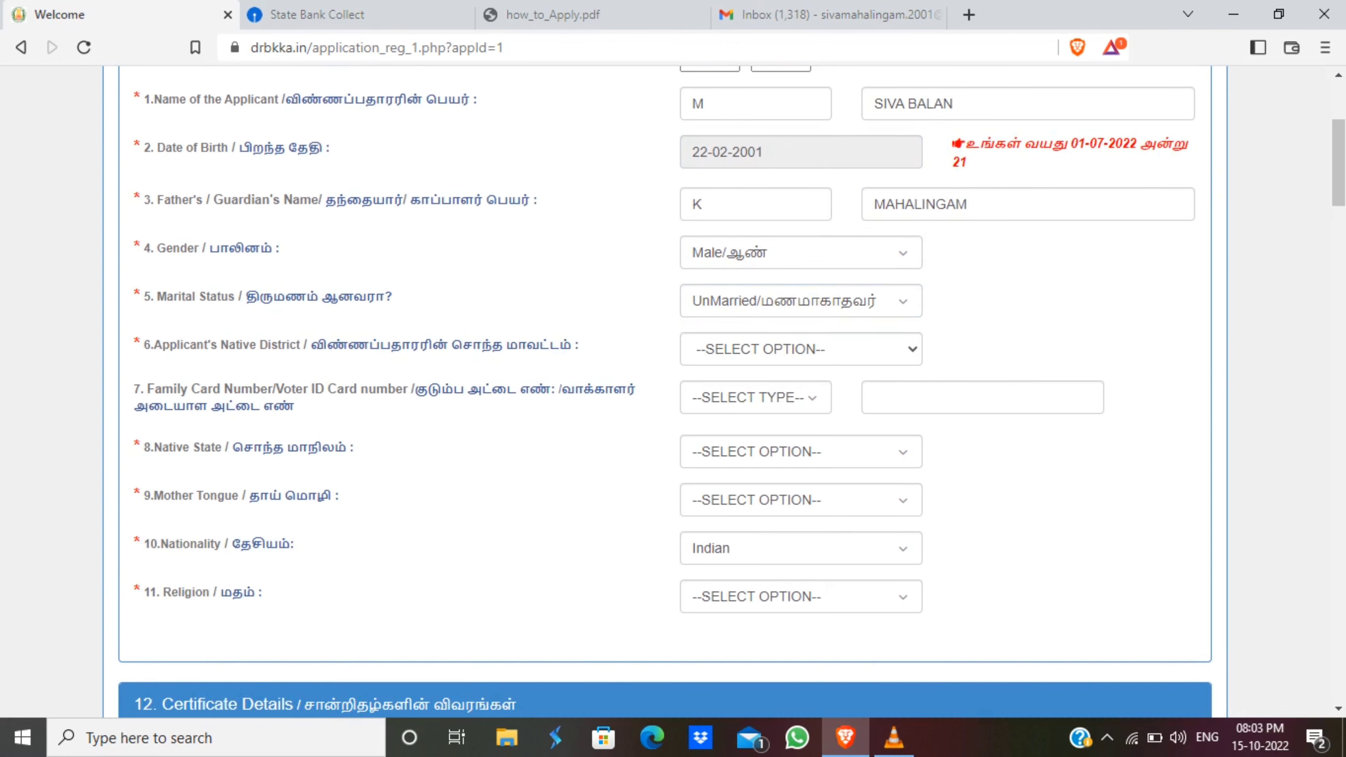
{"action": "scroll", "coordinate": [673, 392], "scroll_direction": "down", "scroll_amount": 3}
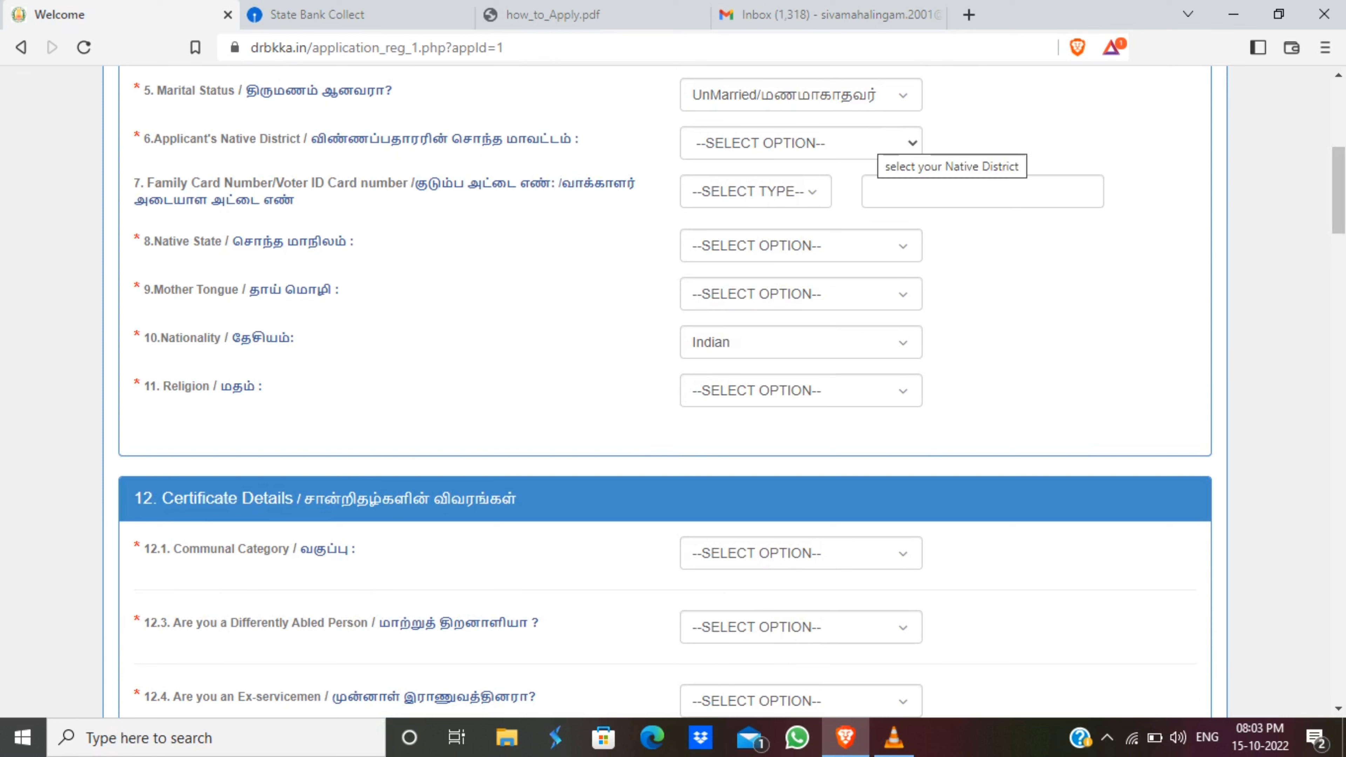
Set the native district to Kanyakumari.
{"action": "left_click", "coordinate": [880, 144]}
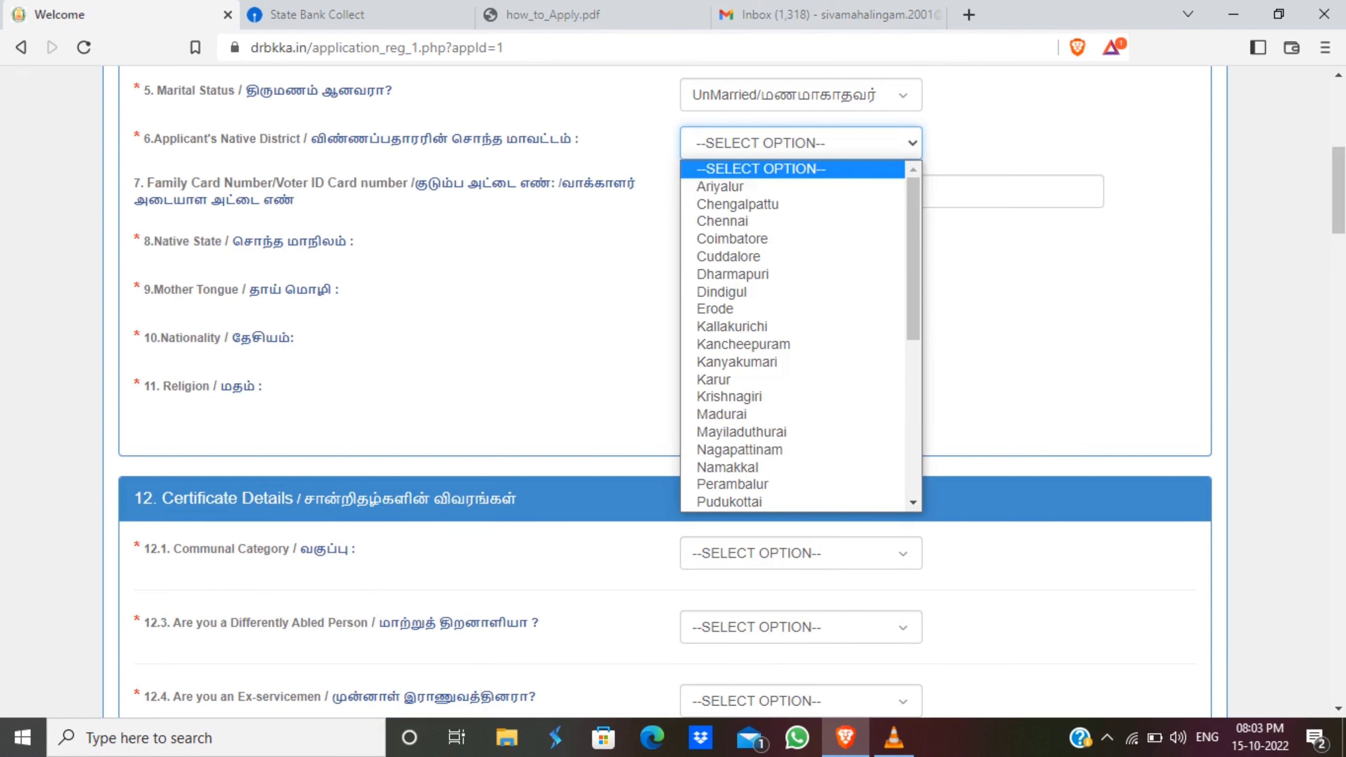
{"action": "left_click", "coordinate": [821, 361]}
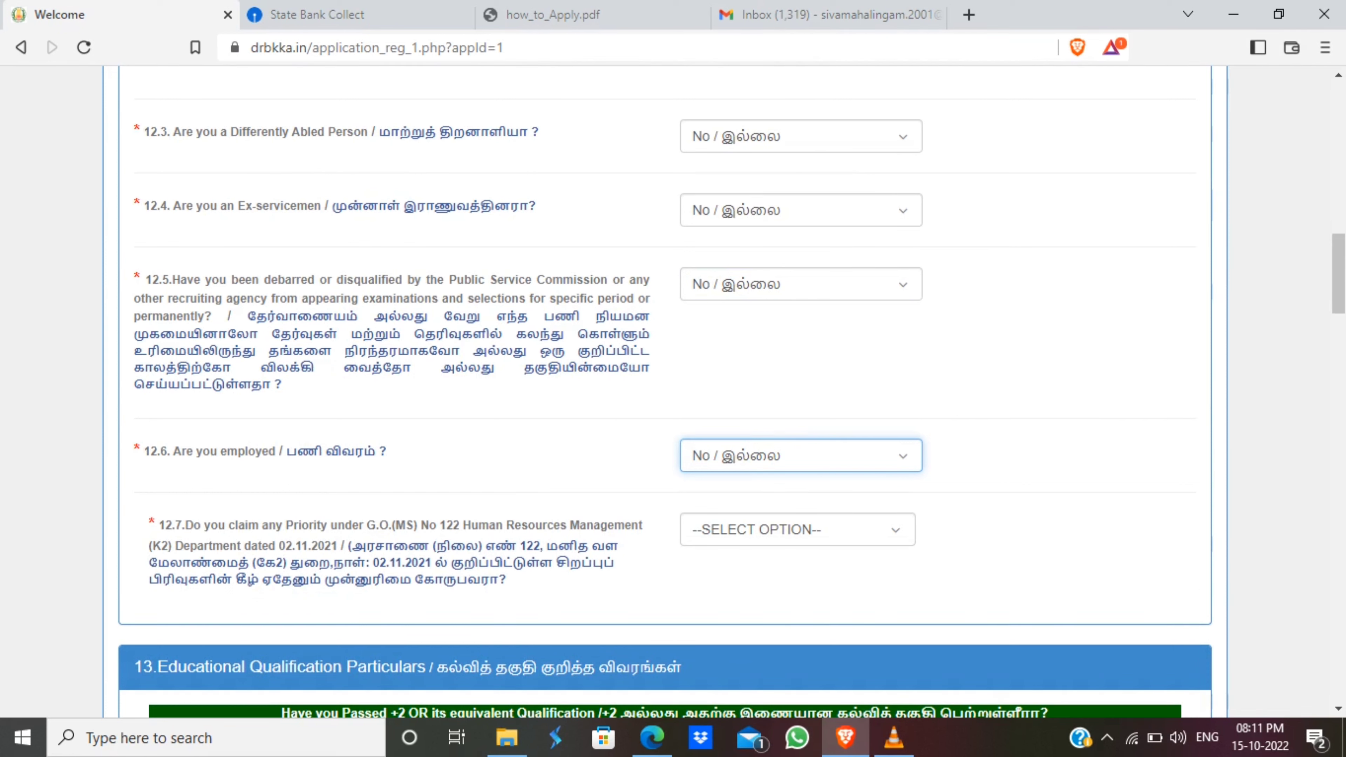
Answer No to priority question 12.7.
{"action": "left_click", "coordinate": [797, 530]}
{"action": "left_click", "coordinate": [736, 593]}
{"action": "scroll", "coordinate": [736, 592], "scroll_direction": "down", "scroll_amount": 10}
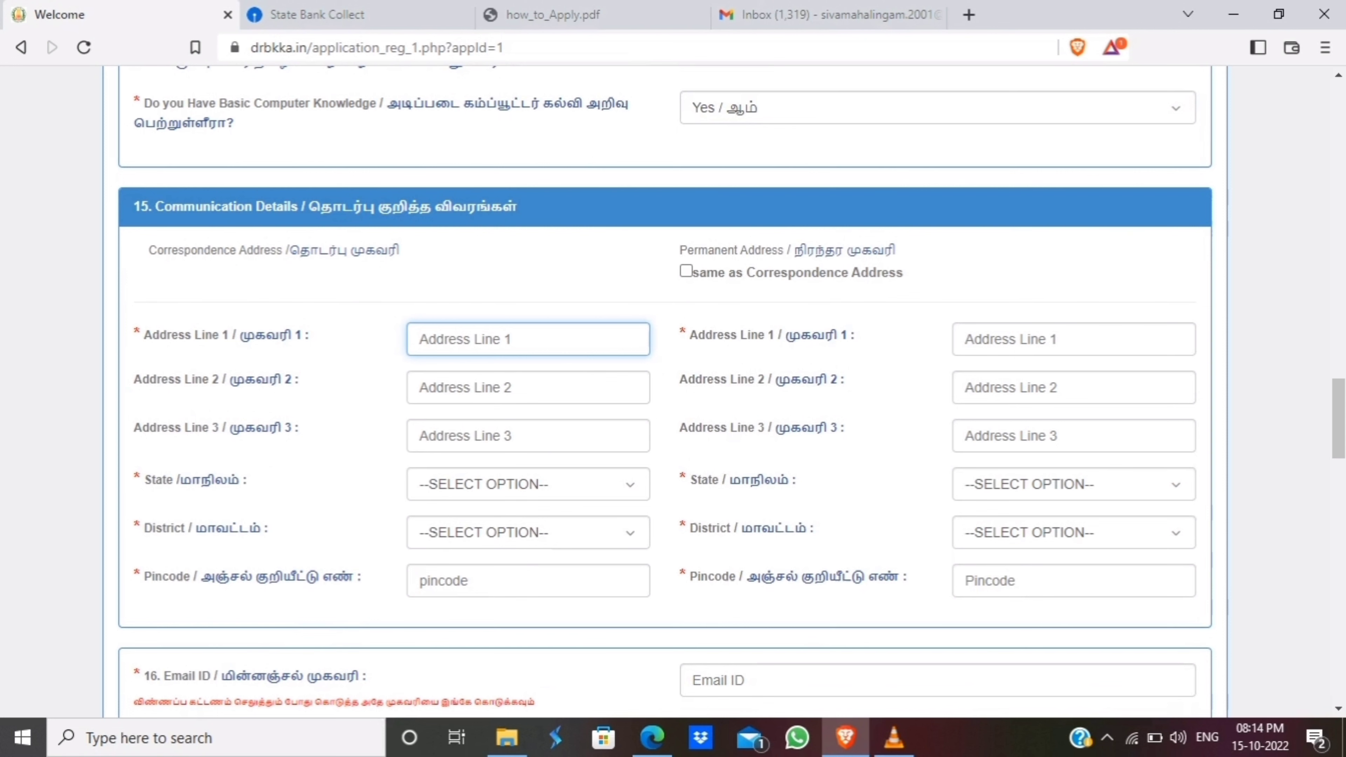
{"action": "scroll", "coordinate": [673, 392], "scroll_direction": "down", "scroll_amount": 8}
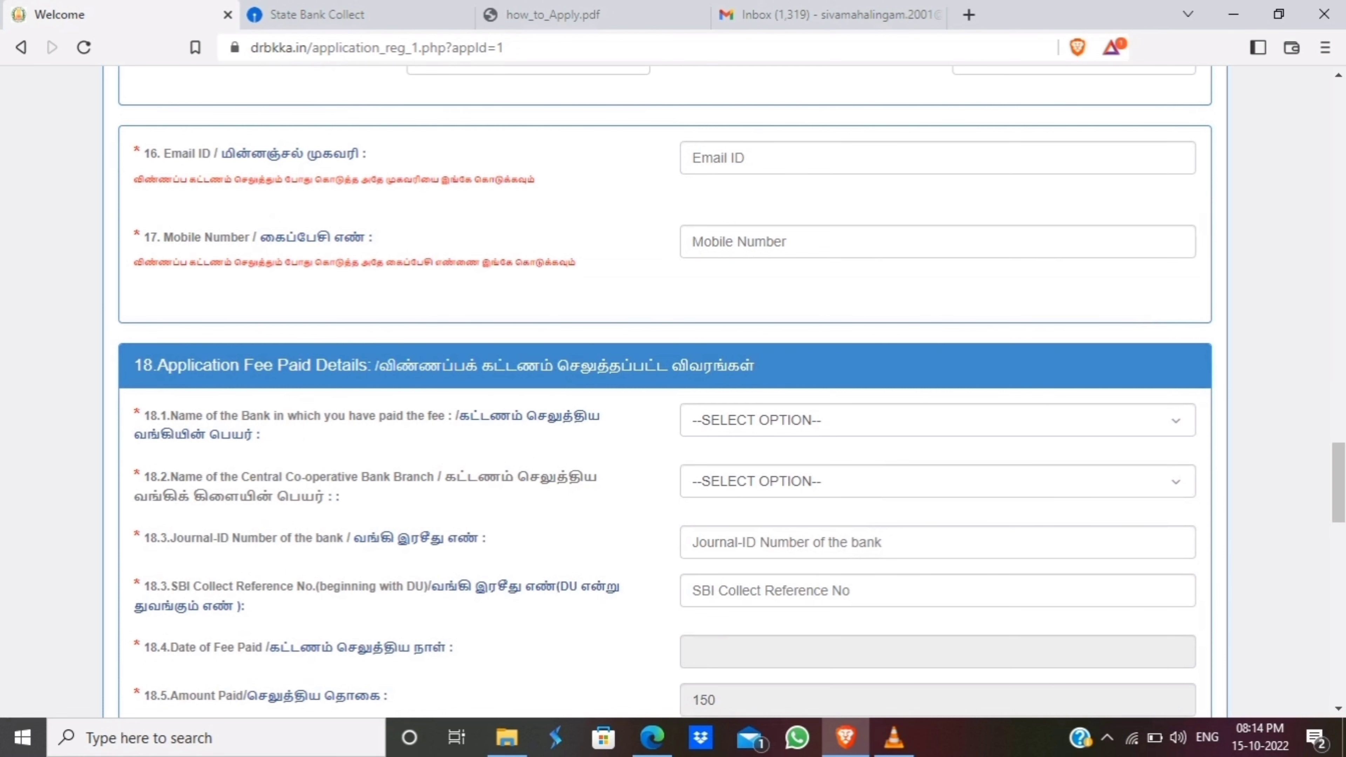
Record the fee as paid through SBI collect, with its reference number and date 15-10-2022.
{"action": "scroll", "coordinate": [673, 392], "scroll_direction": "down", "scroll_amount": 4}
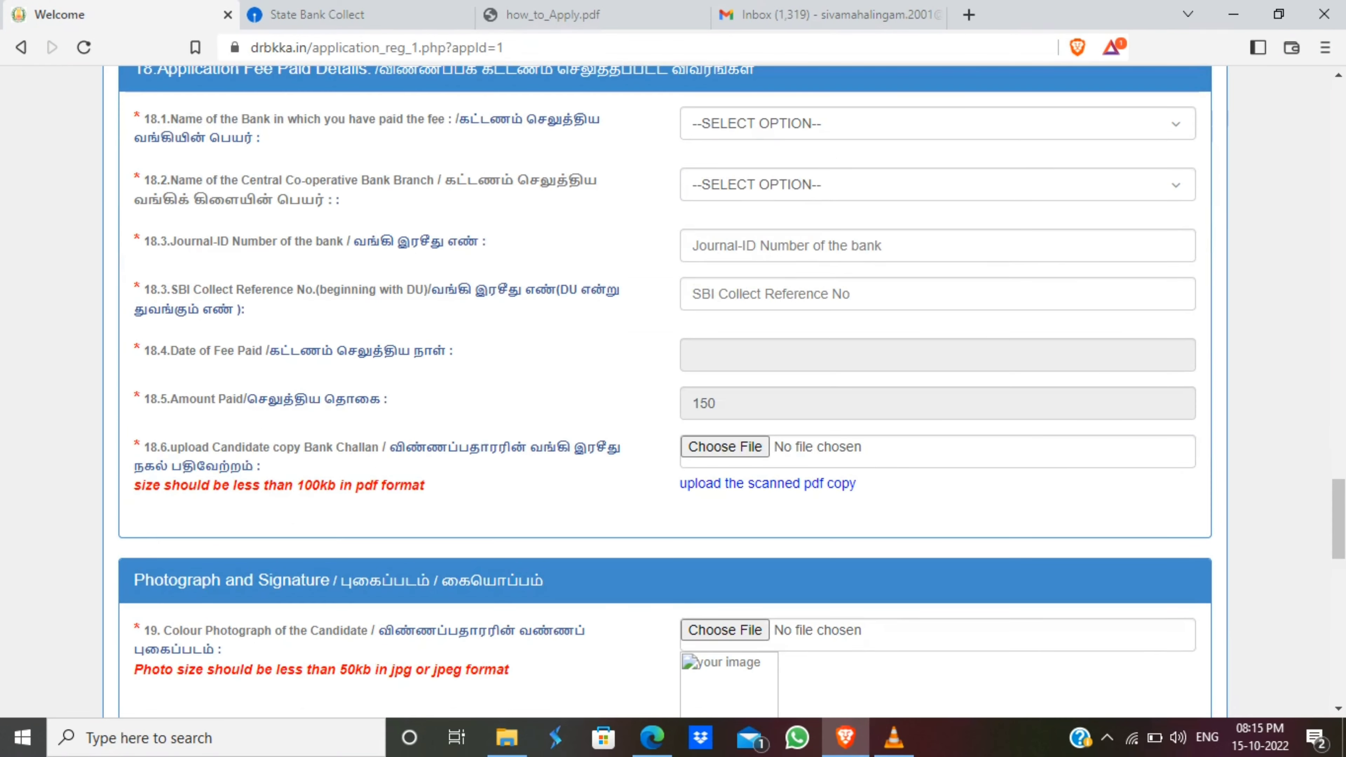
{"action": "left_click", "coordinate": [783, 125]}
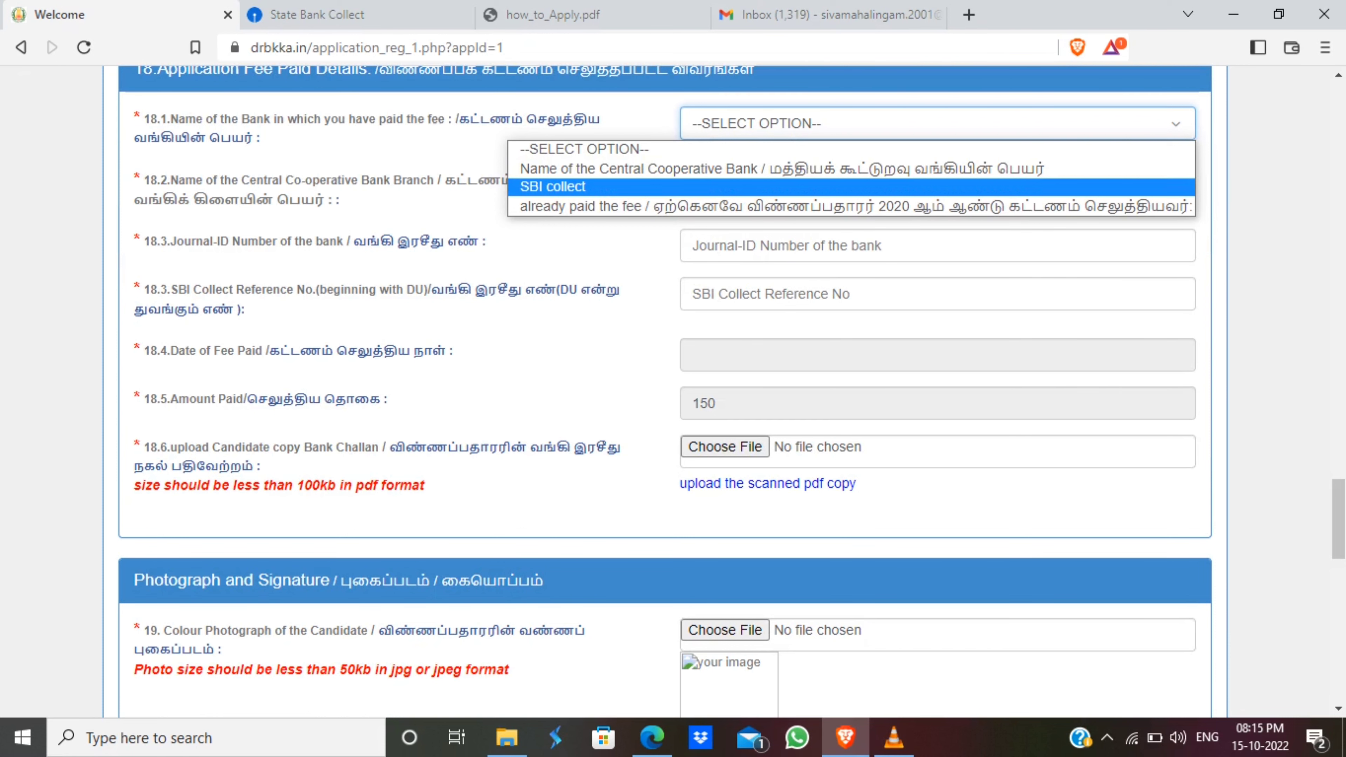
{"action": "key", "text": "Return"}
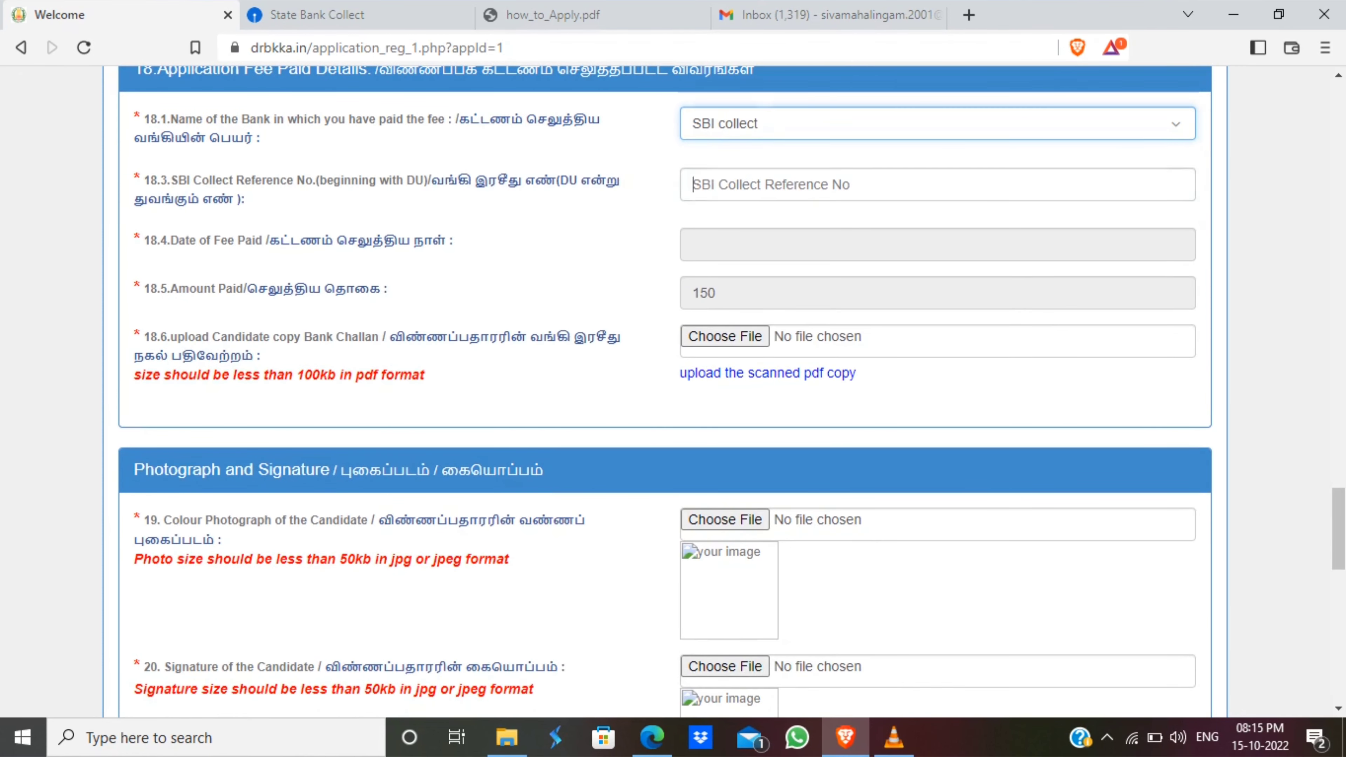
{"action": "left_click", "coordinate": [693, 184]}
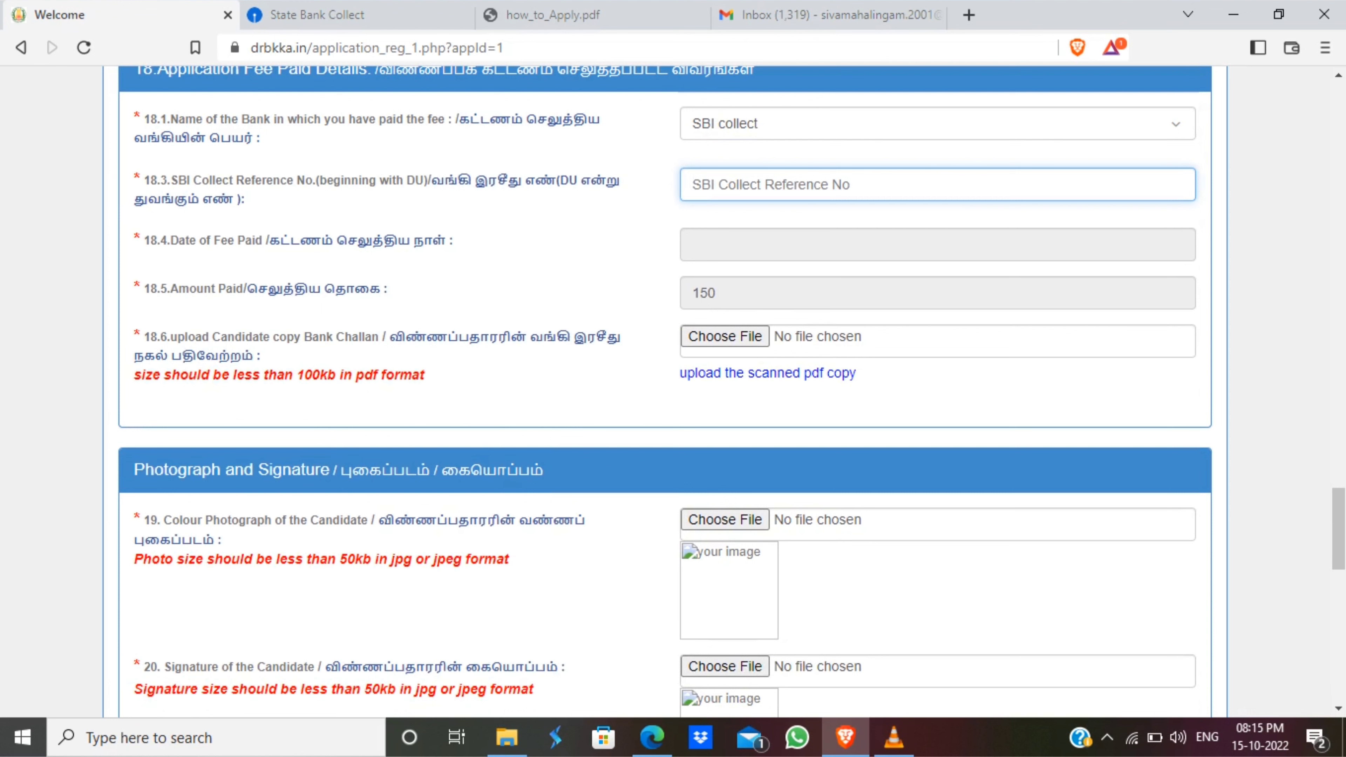
{"action": "key", "text": "ctrl+v"}
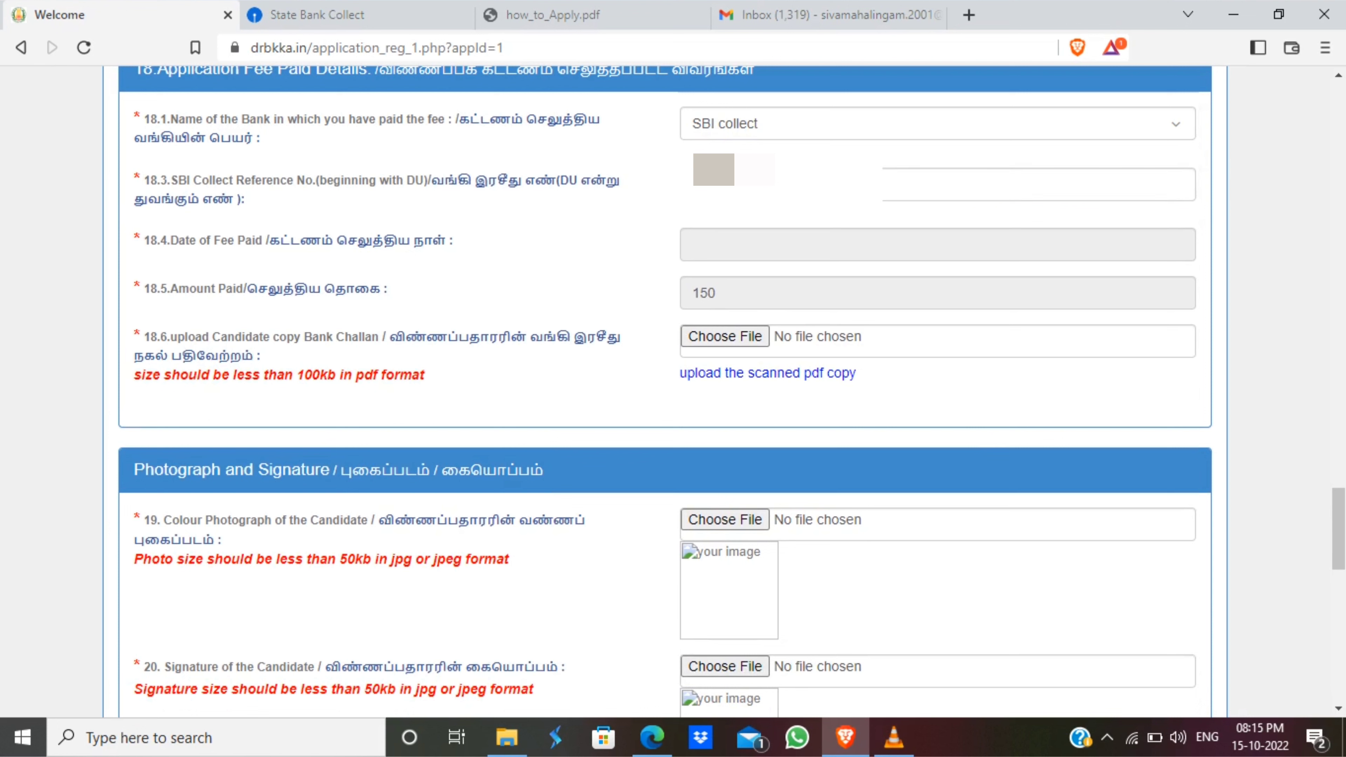
{"action": "left_click", "coordinate": [897, 245]}
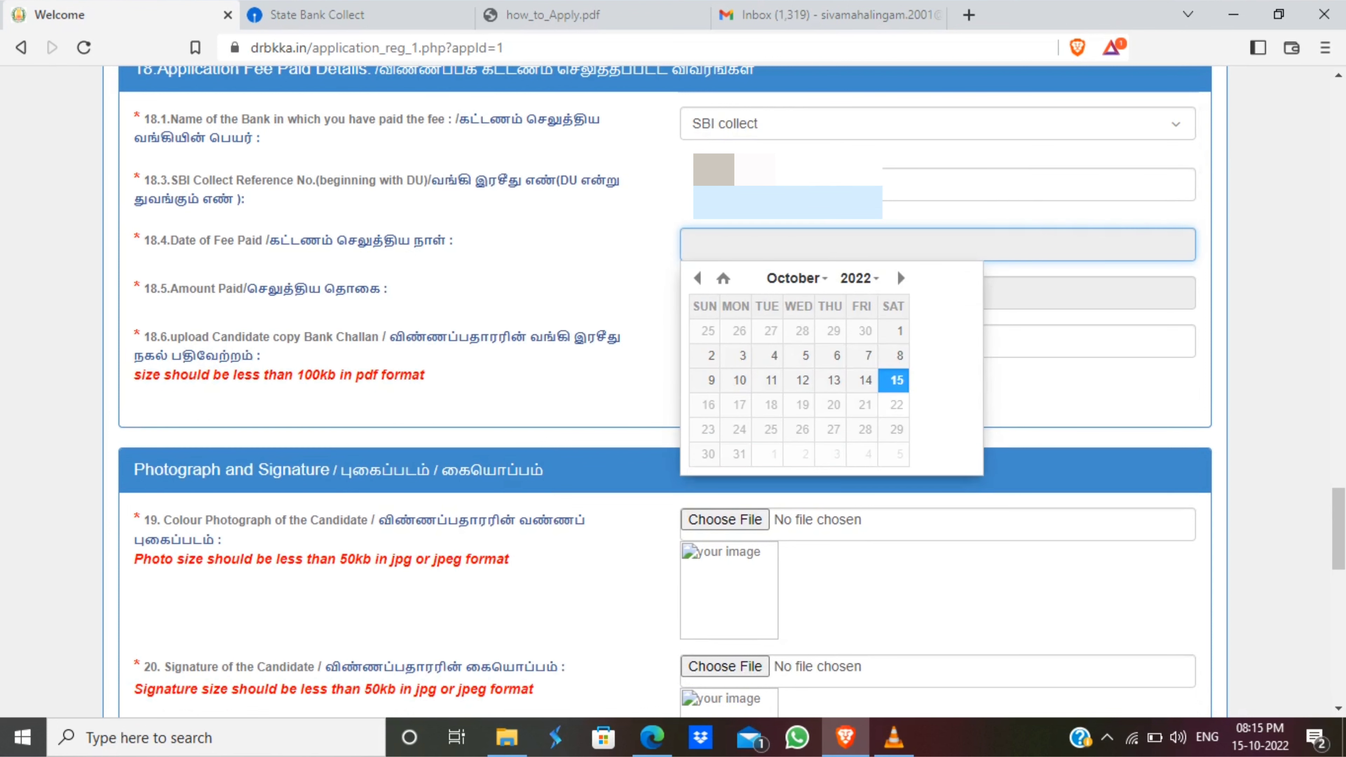
{"action": "left_click", "coordinate": [894, 380]}
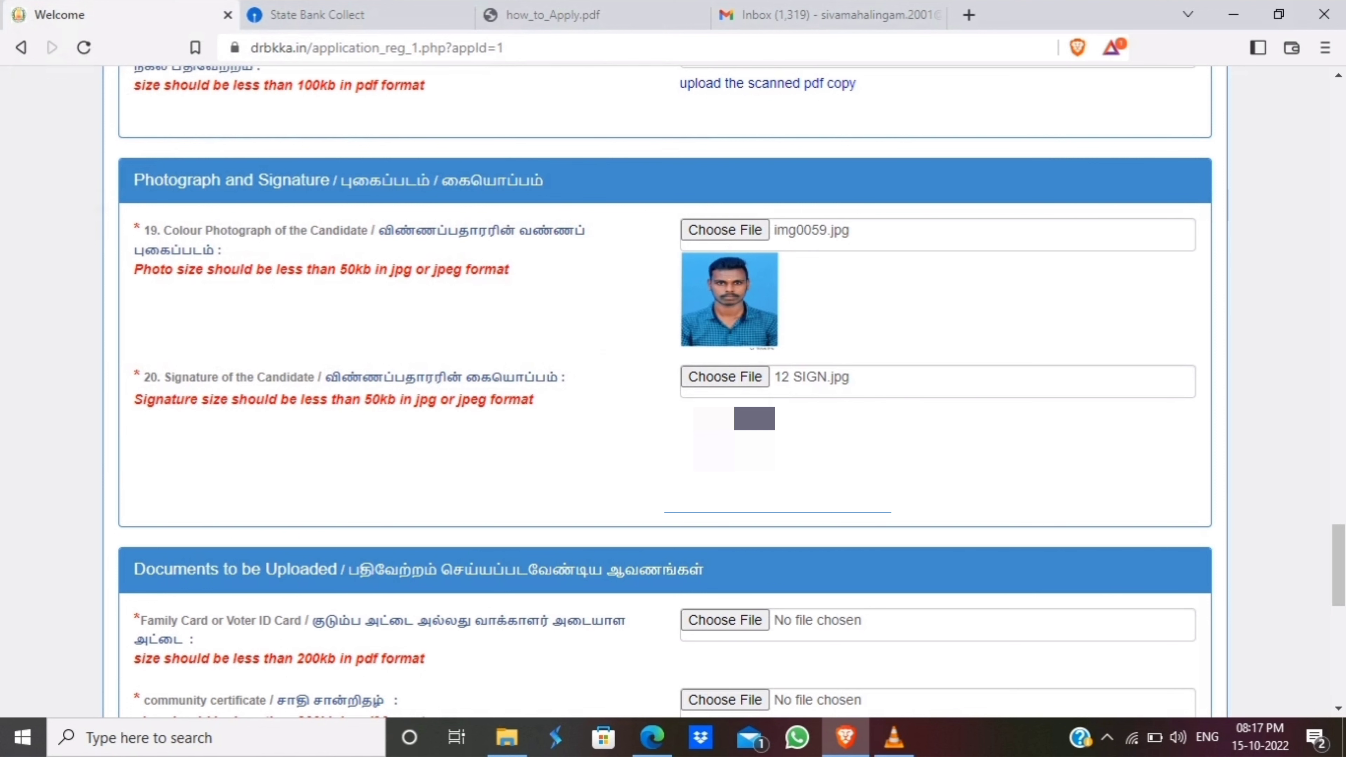
Scroll down the application form to the certificate uploads and captcha section.
{"action": "scroll", "coordinate": [673, 393], "scroll_direction": "down", "scroll_amount": 5}
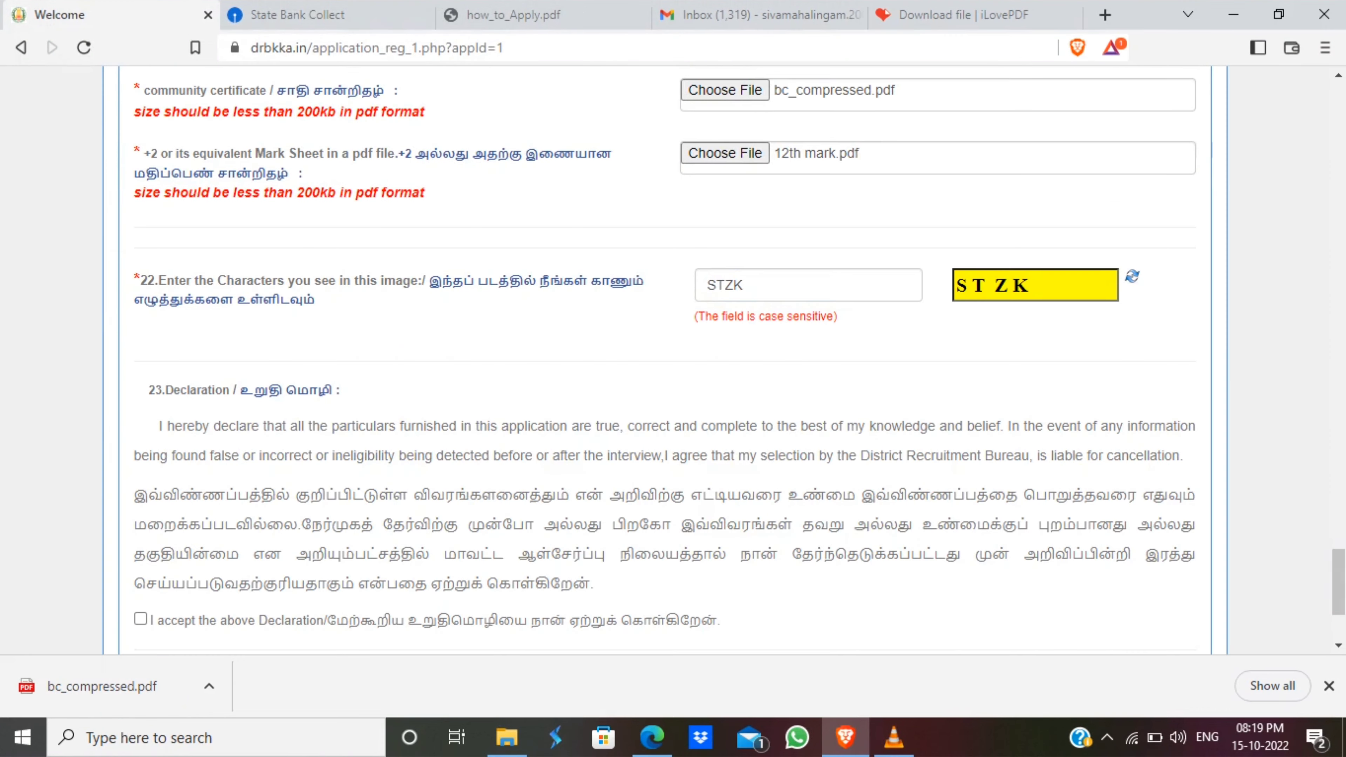
Accept the declaration and send the completed application to the preview.
{"action": "scroll", "coordinate": [673, 372], "scroll_direction": "down", "scroll_amount": 4}
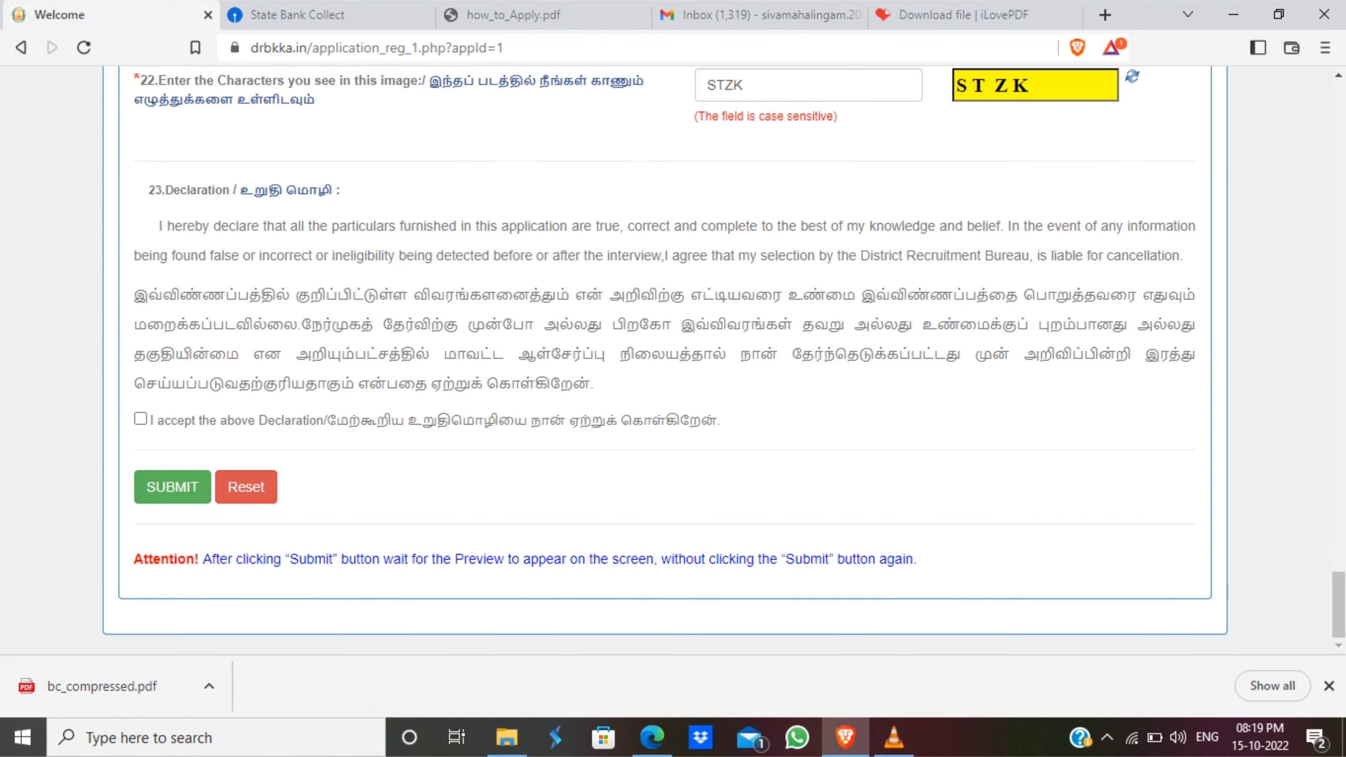
{"action": "left_click", "coordinate": [140, 419]}
{"action": "left_click", "coordinate": [172, 486]}
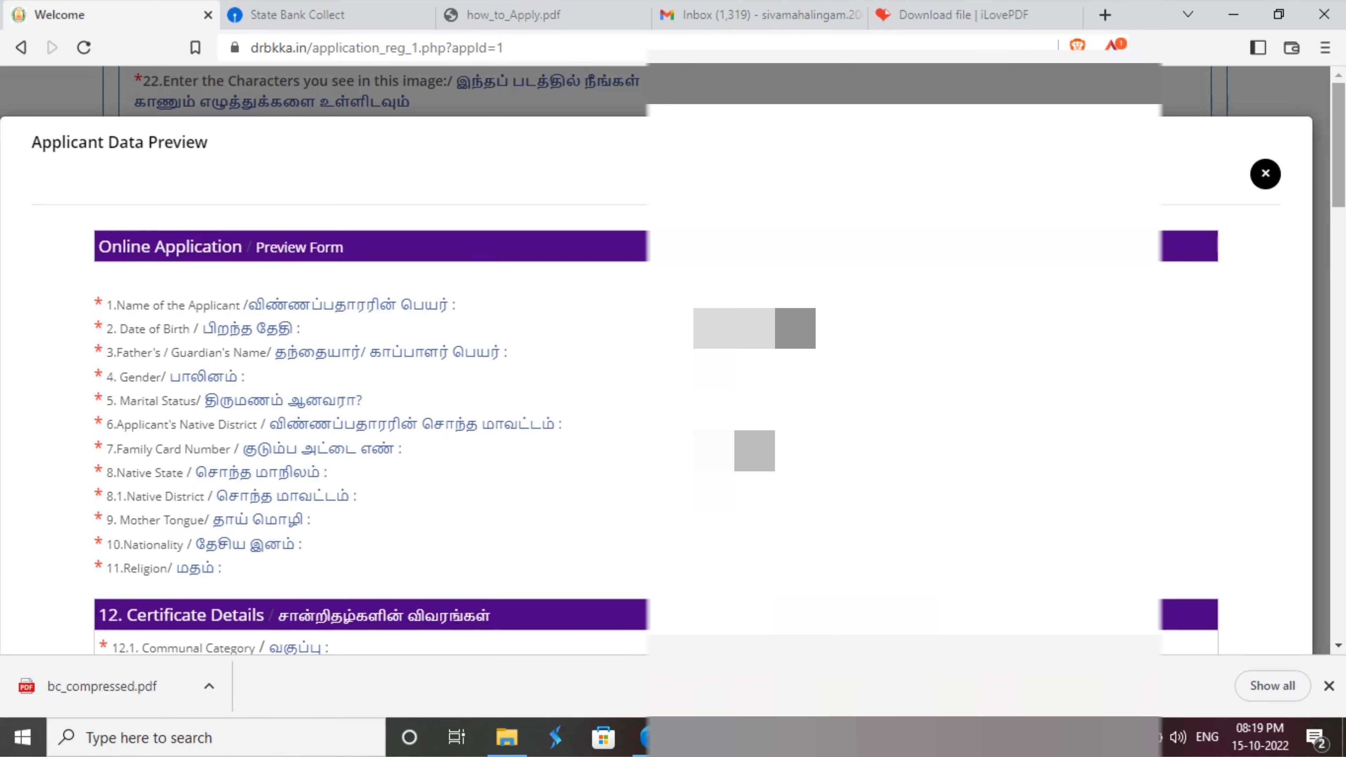
Review the application preview, then submit it and confirm the final submission alert.
{"action": "scroll", "coordinate": [656, 371], "scroll_direction": "down", "scroll_amount": 3}
{"action": "scroll", "coordinate": [656, 371], "scroll_direction": "down", "scroll_amount": 1}
{"action": "scroll", "coordinate": [656, 371], "scroll_direction": "down", "scroll_amount": 1}
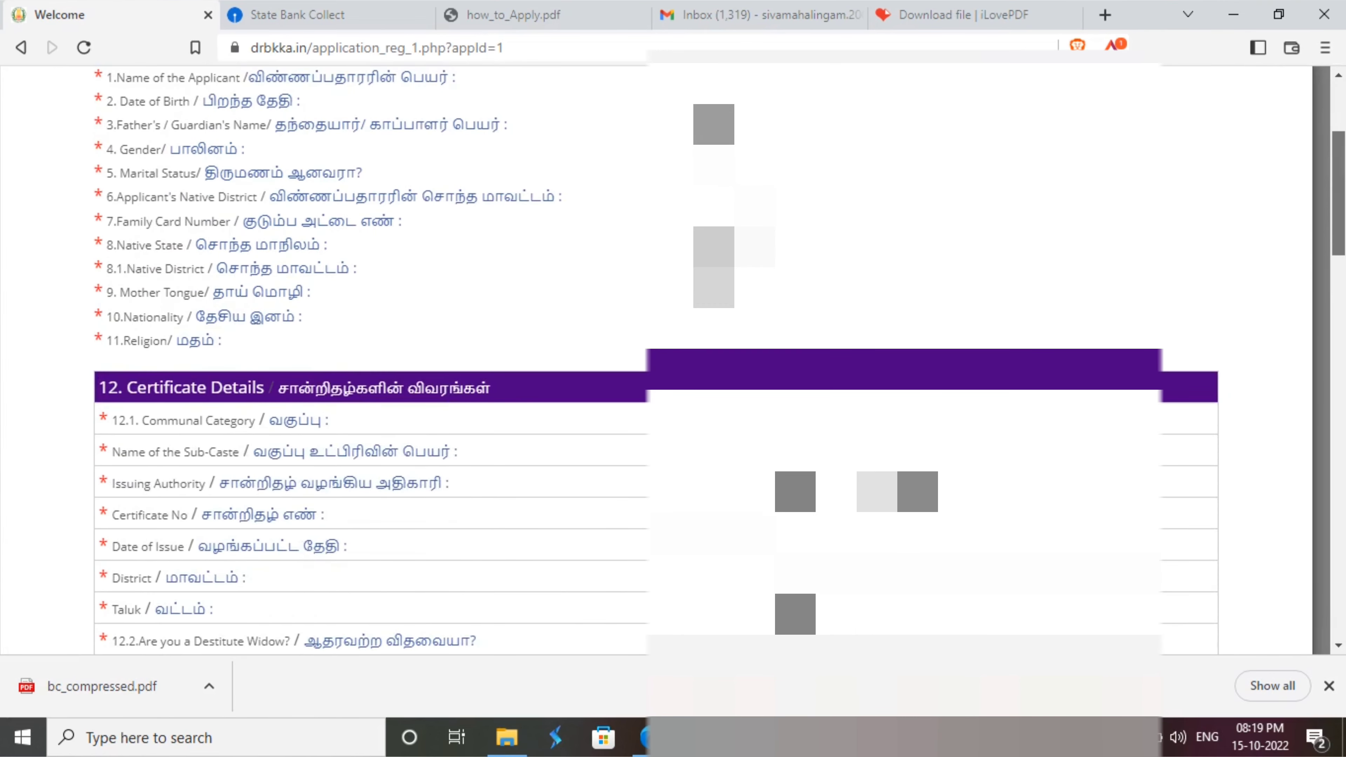
{"action": "scroll", "coordinate": [657, 371], "scroll_direction": "down", "scroll_amount": 1}
{"action": "scroll", "coordinate": [656, 371], "scroll_direction": "down", "scroll_amount": 2}
{"action": "scroll", "coordinate": [656, 371], "scroll_direction": "down", "scroll_amount": 1}
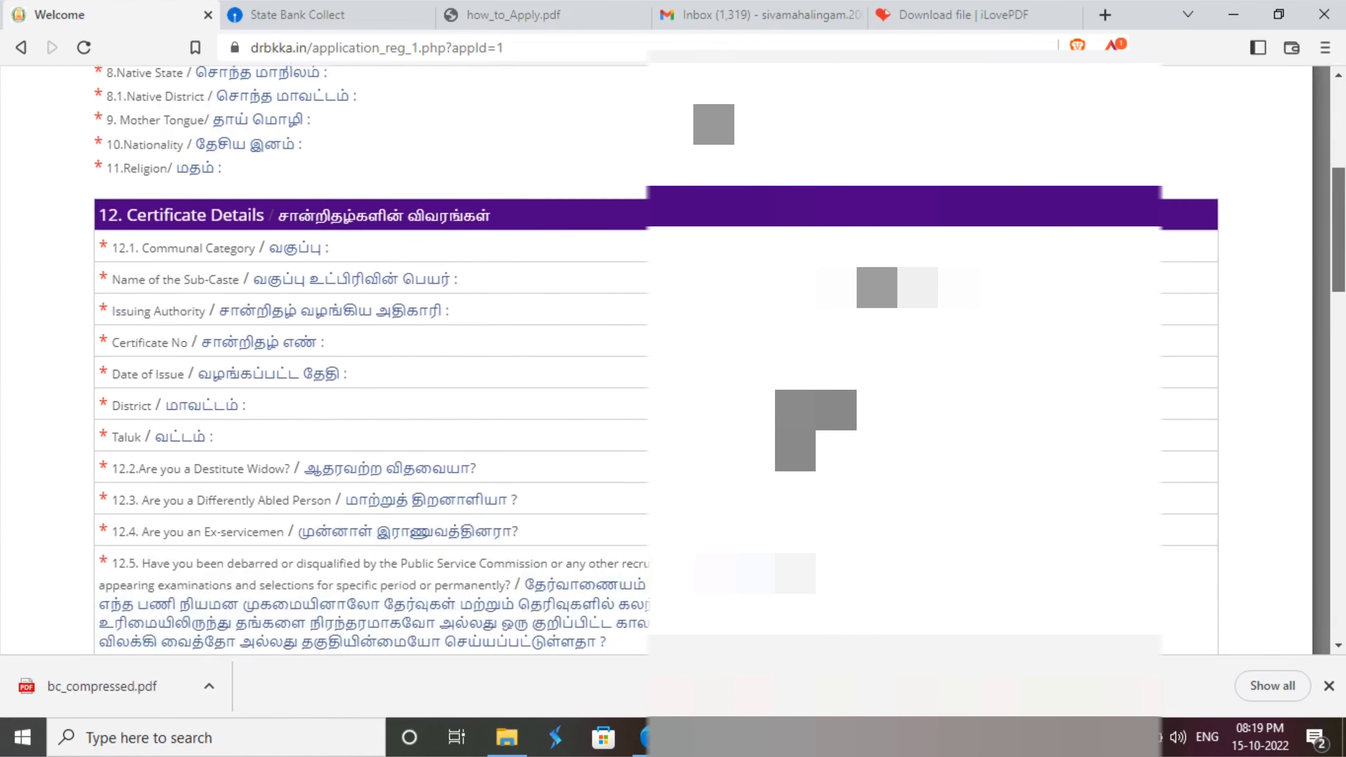
{"action": "scroll", "coordinate": [656, 371], "scroll_direction": "down", "scroll_amount": 6}
{"action": "scroll", "coordinate": [656, 371], "scroll_direction": "down", "scroll_amount": 3}
{"action": "scroll", "coordinate": [656, 371], "scroll_direction": "down", "scroll_amount": 5}
{"action": "scroll", "coordinate": [656, 371], "scroll_direction": "down", "scroll_amount": 3}
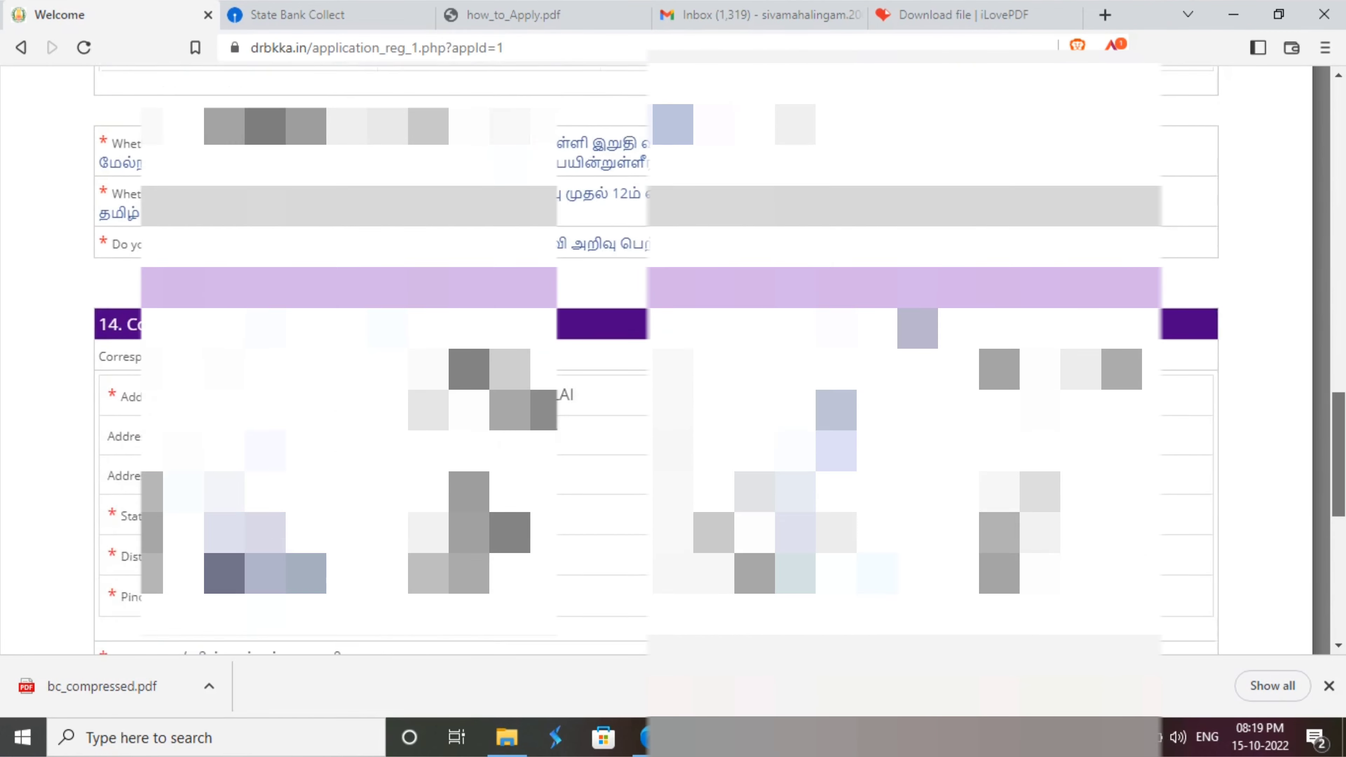
{"action": "scroll", "coordinate": [656, 372], "scroll_direction": "down", "scroll_amount": 4}
{"action": "scroll", "coordinate": [656, 372], "scroll_direction": "down", "scroll_amount": 5}
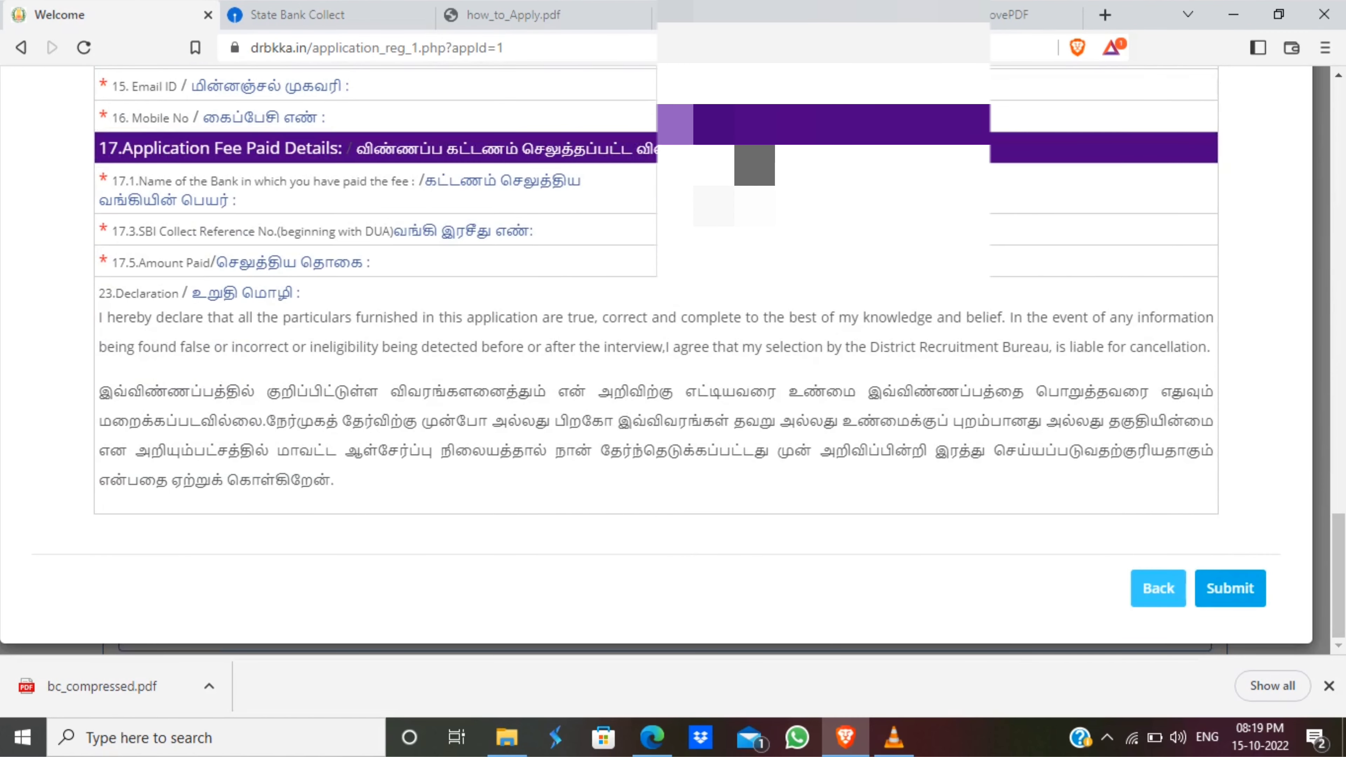
{"action": "left_click", "coordinate": [1230, 588]}
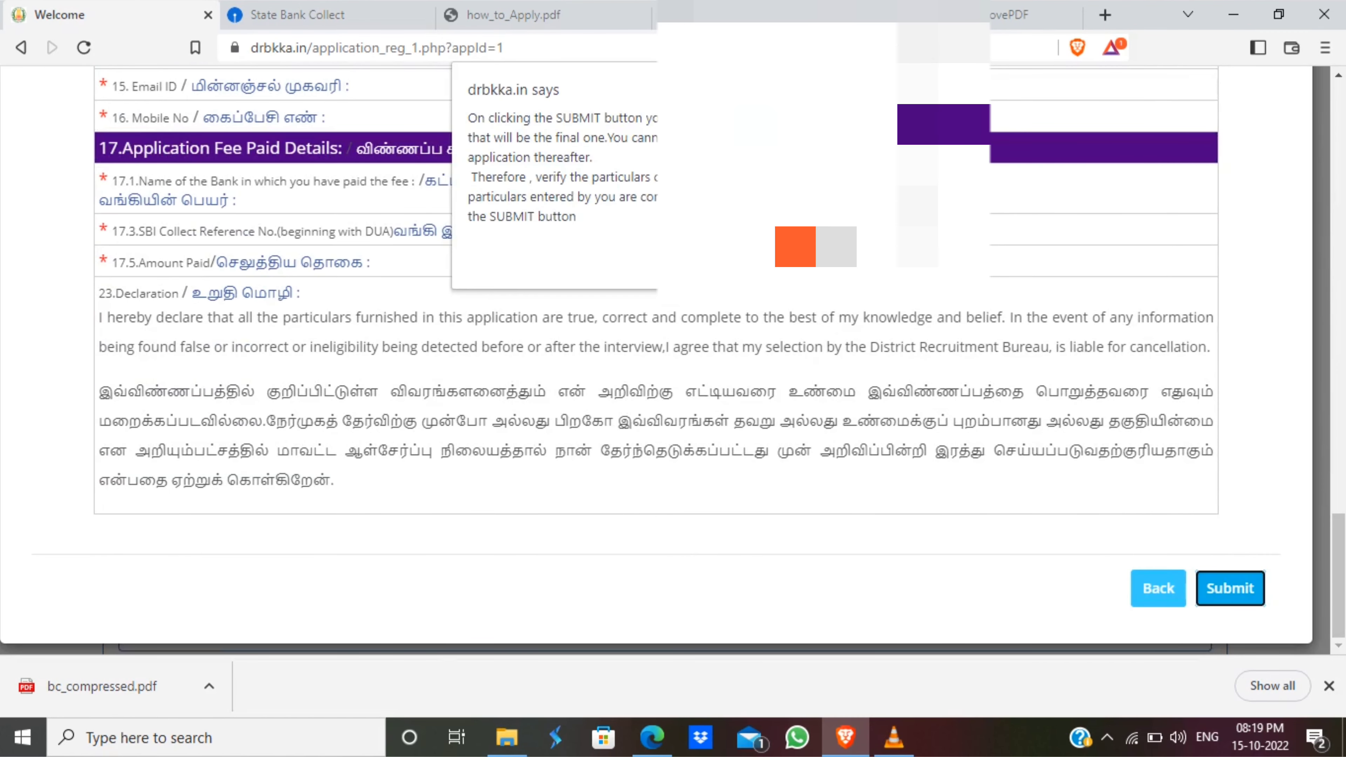
{"action": "key", "text": "Return"}
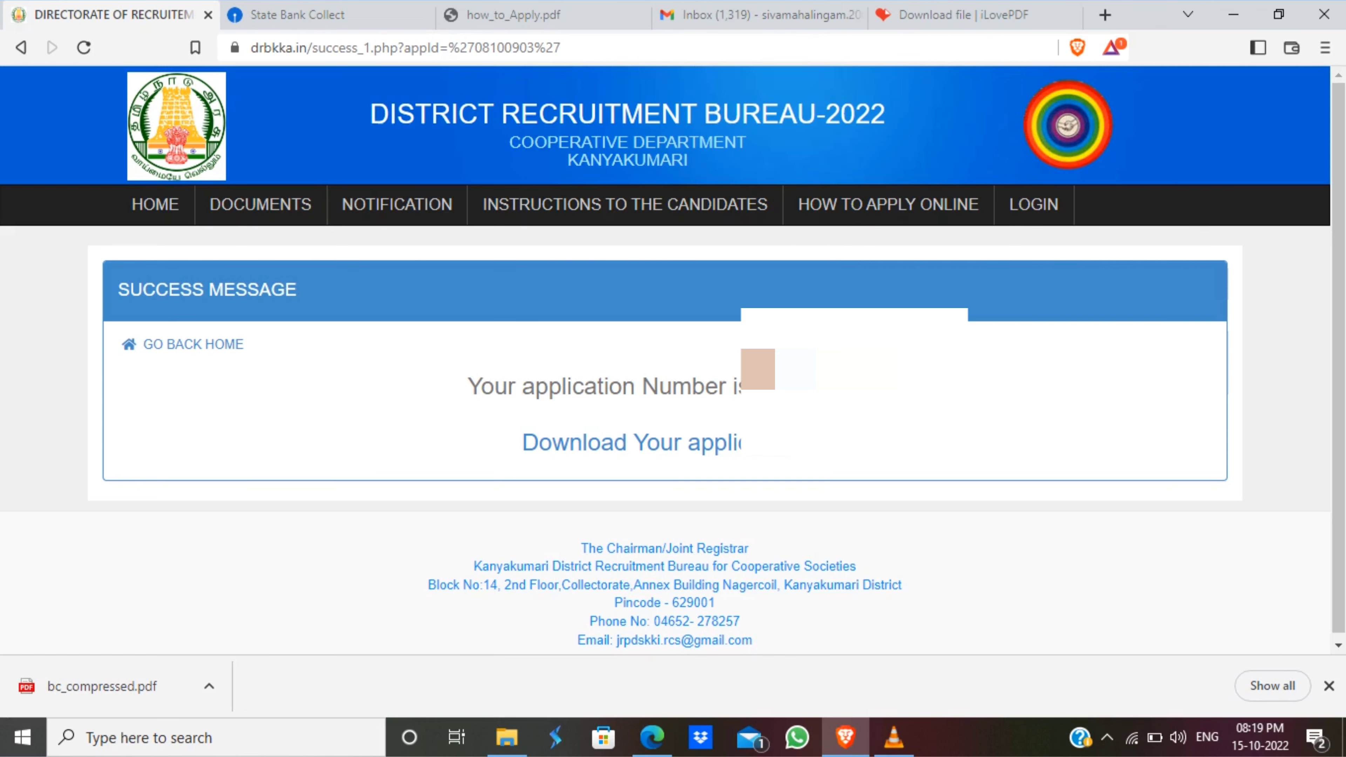
Open the 'Download Your application' link to get the submitted application copy.
{"action": "left_click", "coordinate": [631, 443]}
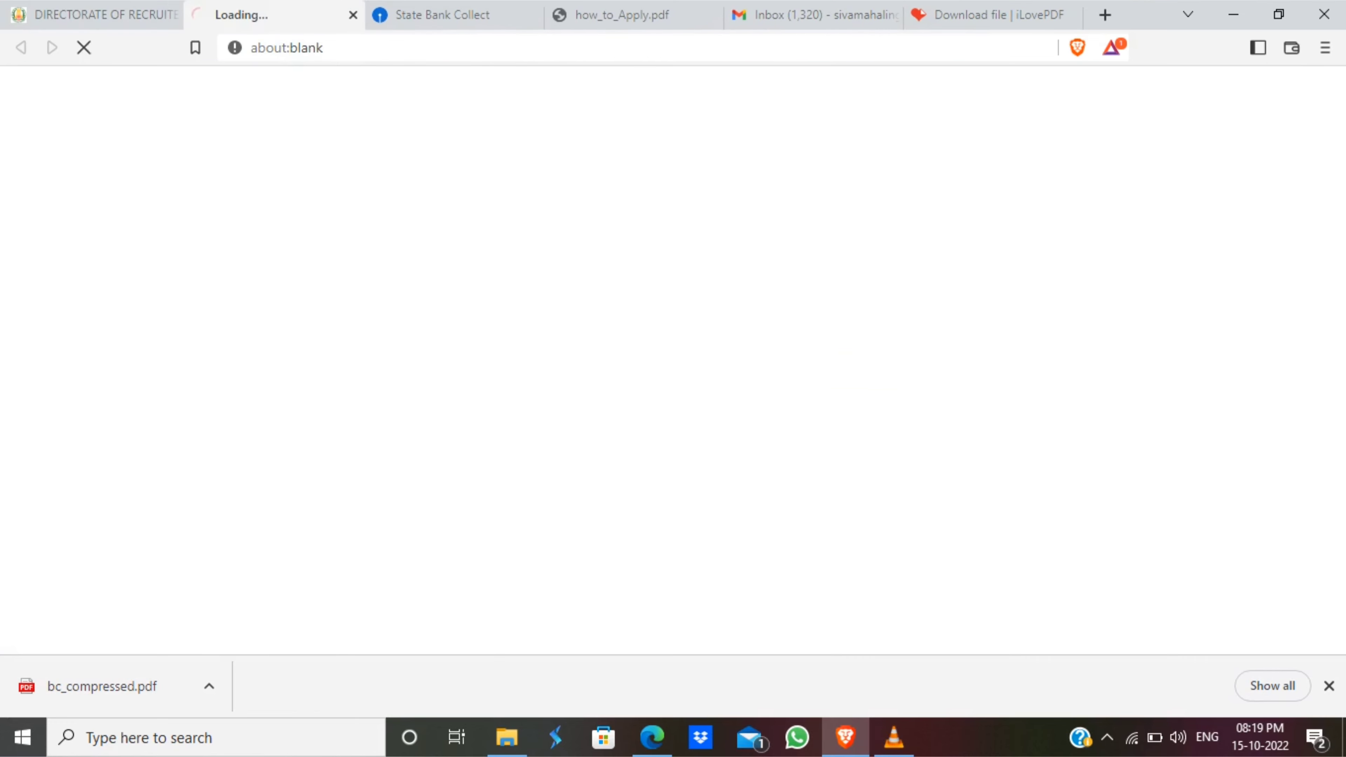